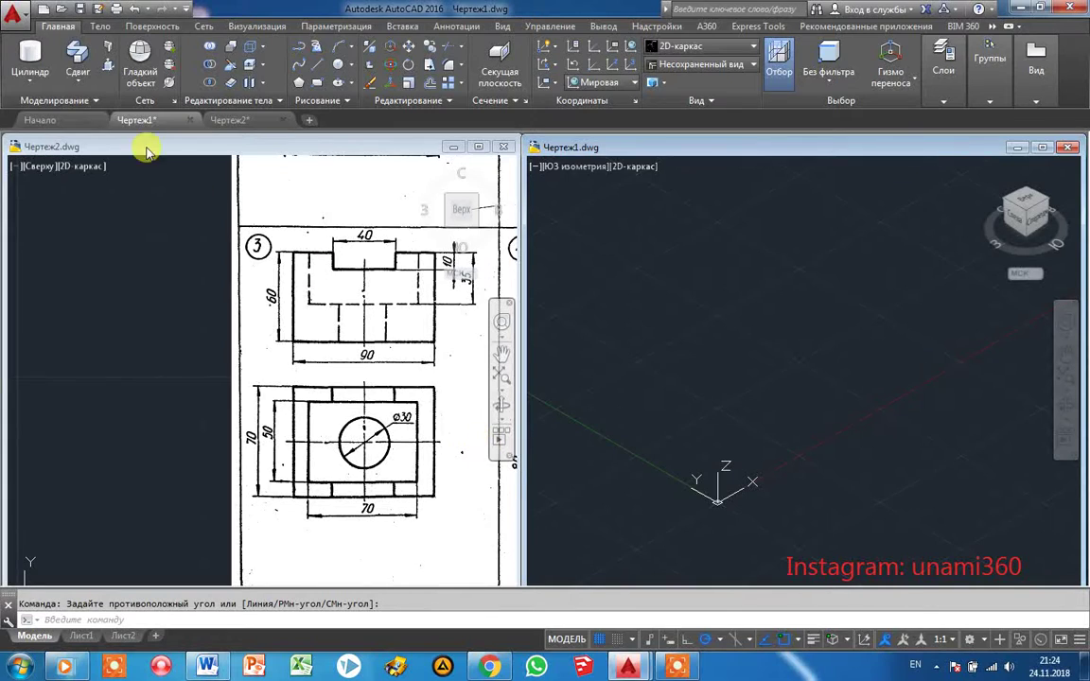
# Create a 90 × 70 × 60 solid box with its first corner at 0,0,0.
pyautogui.click(30, 83)
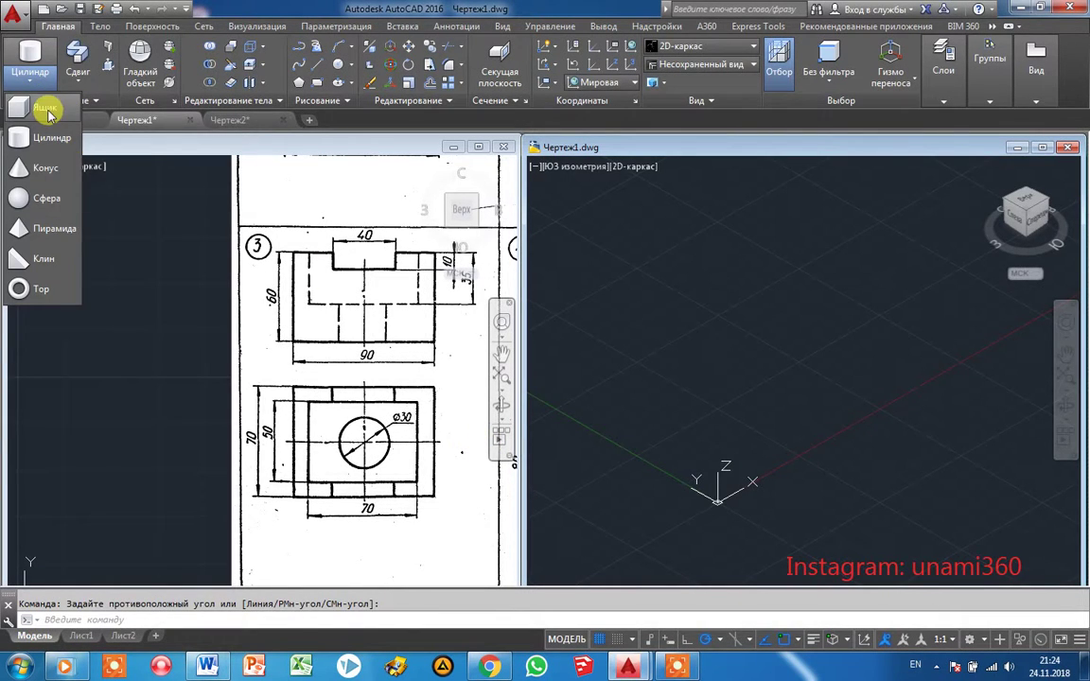
pyautogui.click(47, 112)
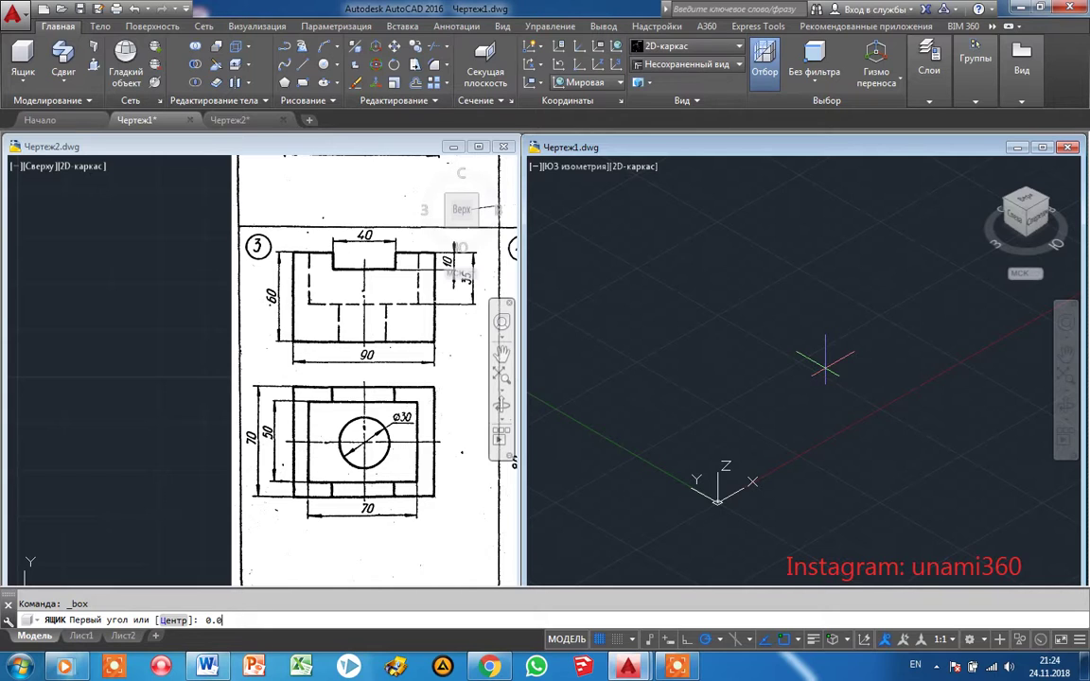
pyautogui.hotkey('alt', 'shift')
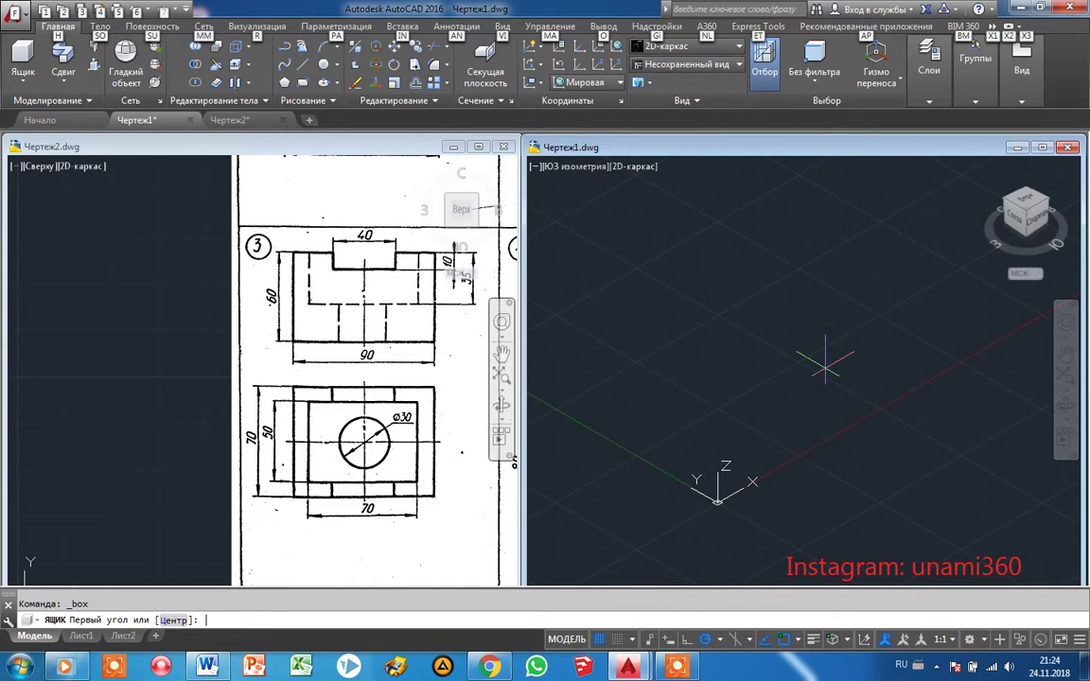
pyautogui.click(299, 620)
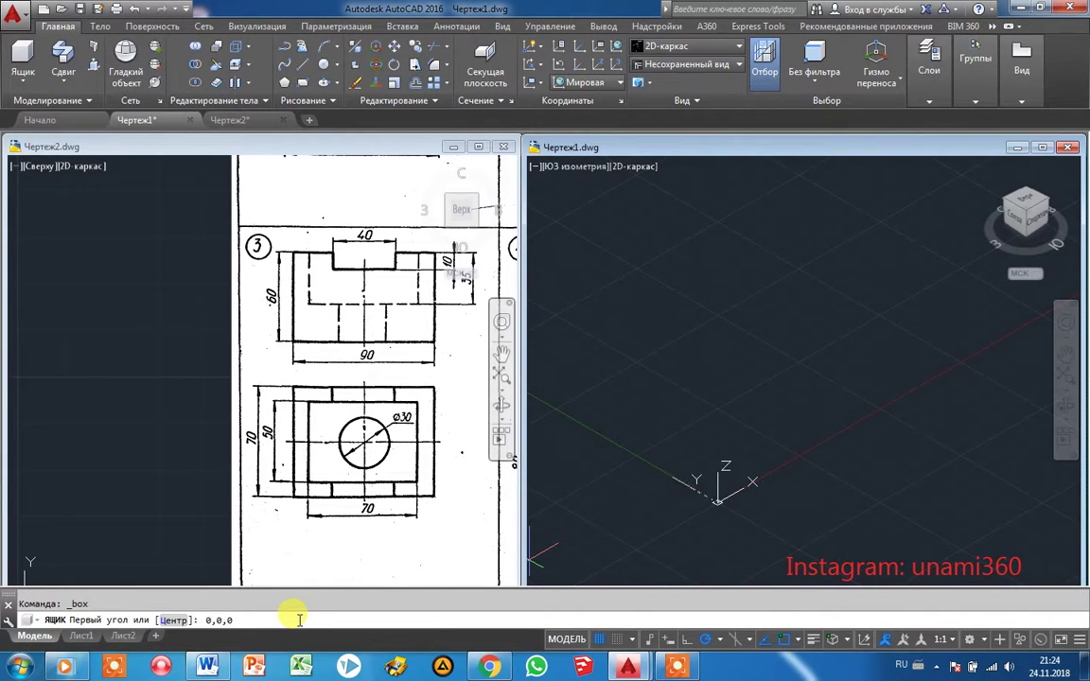
pyautogui.press('Return')
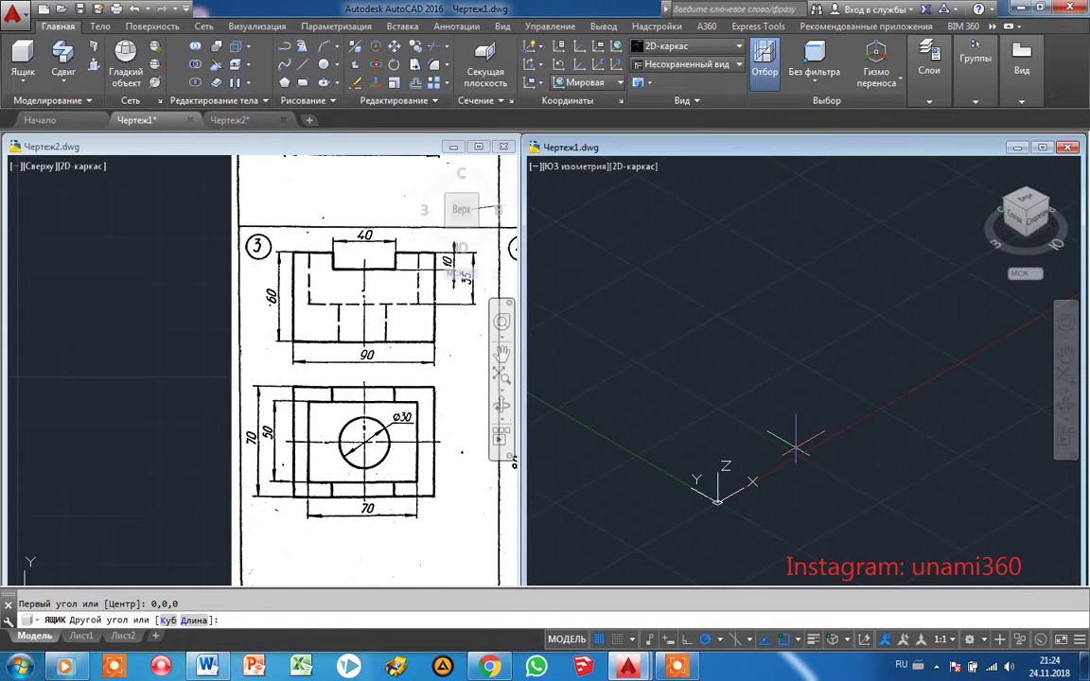
pyautogui.write('д')
pyautogui.press('Return')
pyautogui.write('90')
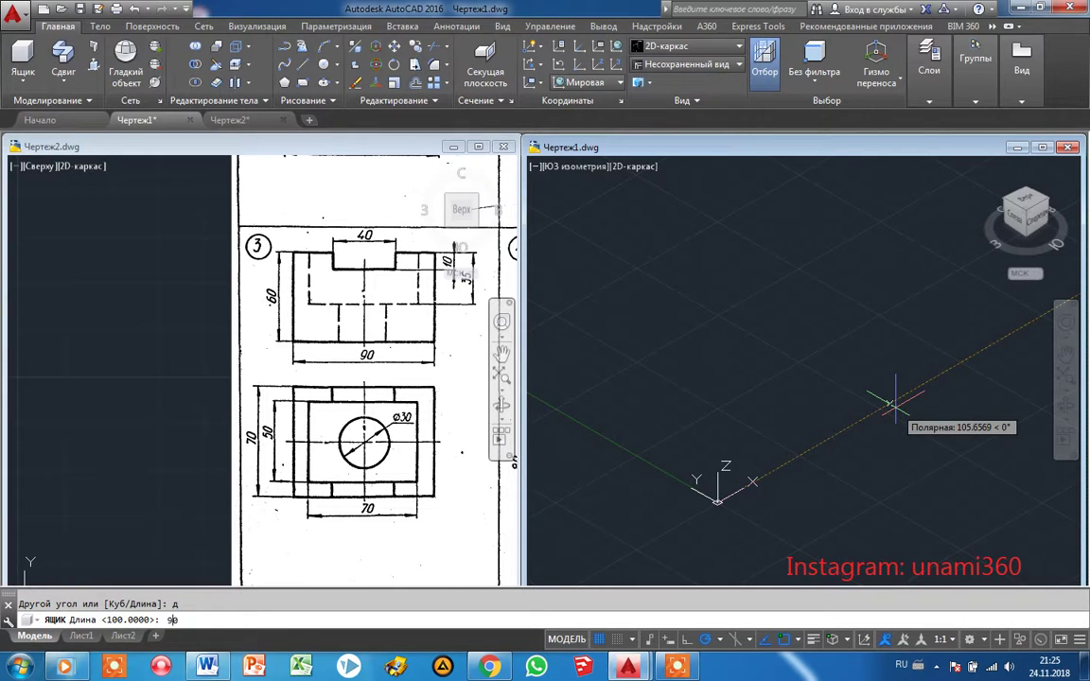
pyautogui.press('Return')
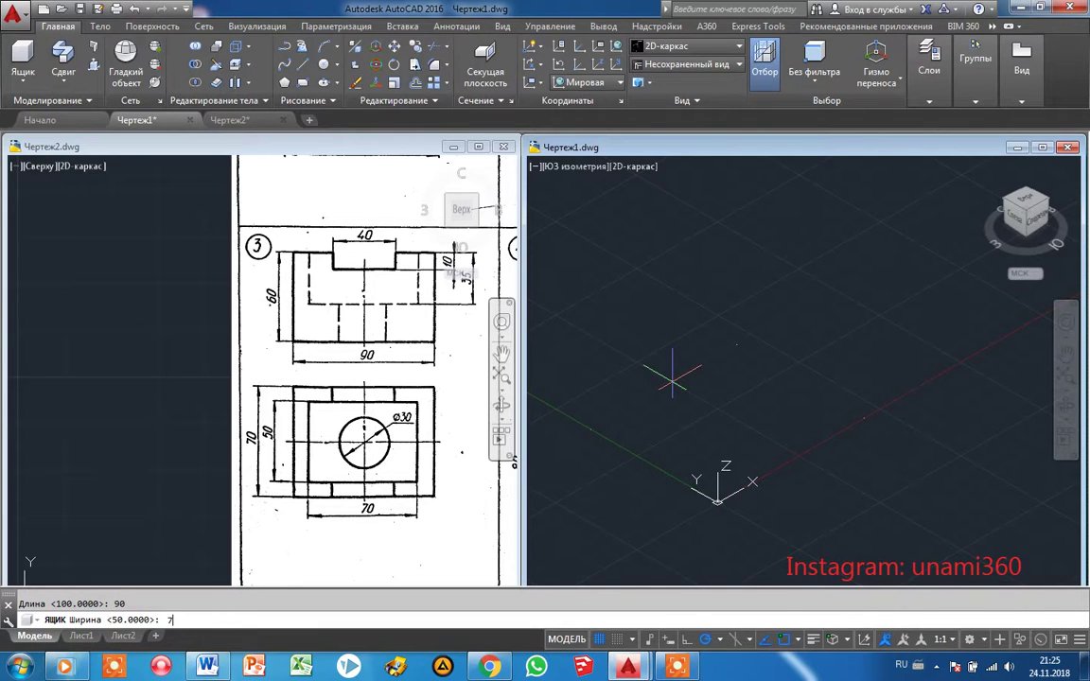
pyautogui.write('0')
pyautogui.press('Return')
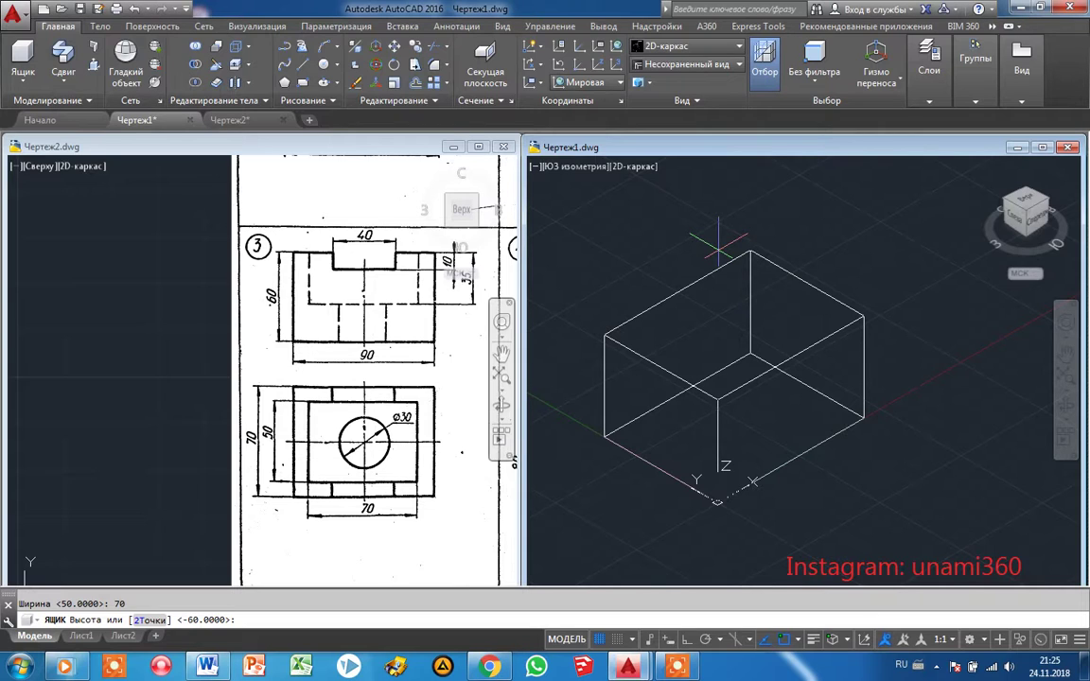
pyautogui.press('Return')
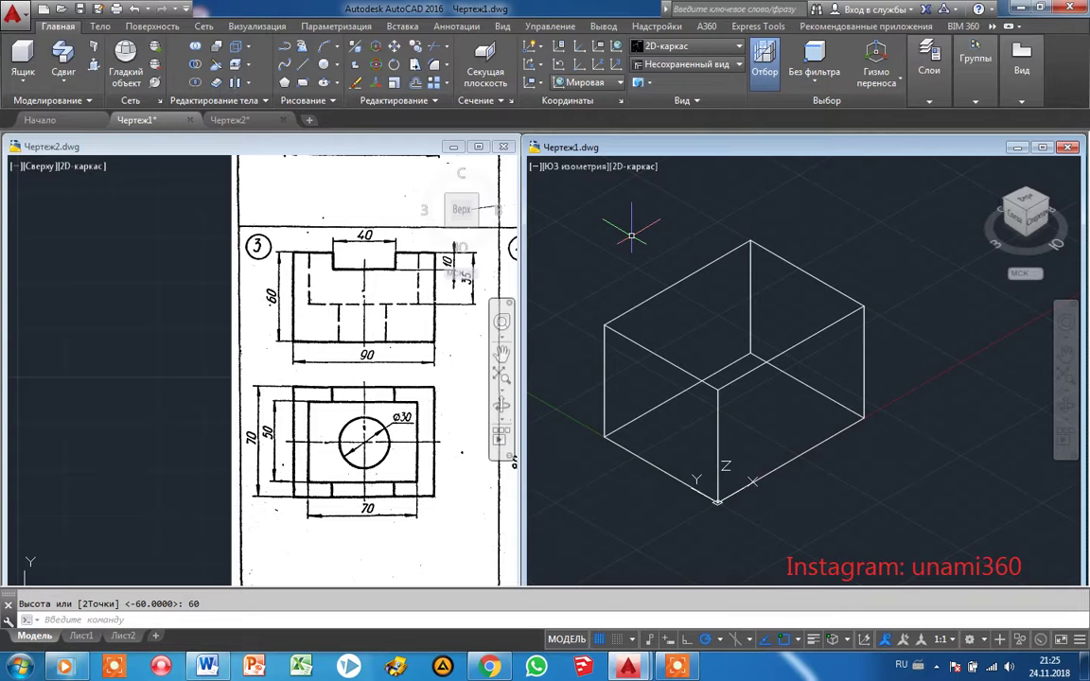
pyautogui.scroll(-2, 686, 303)
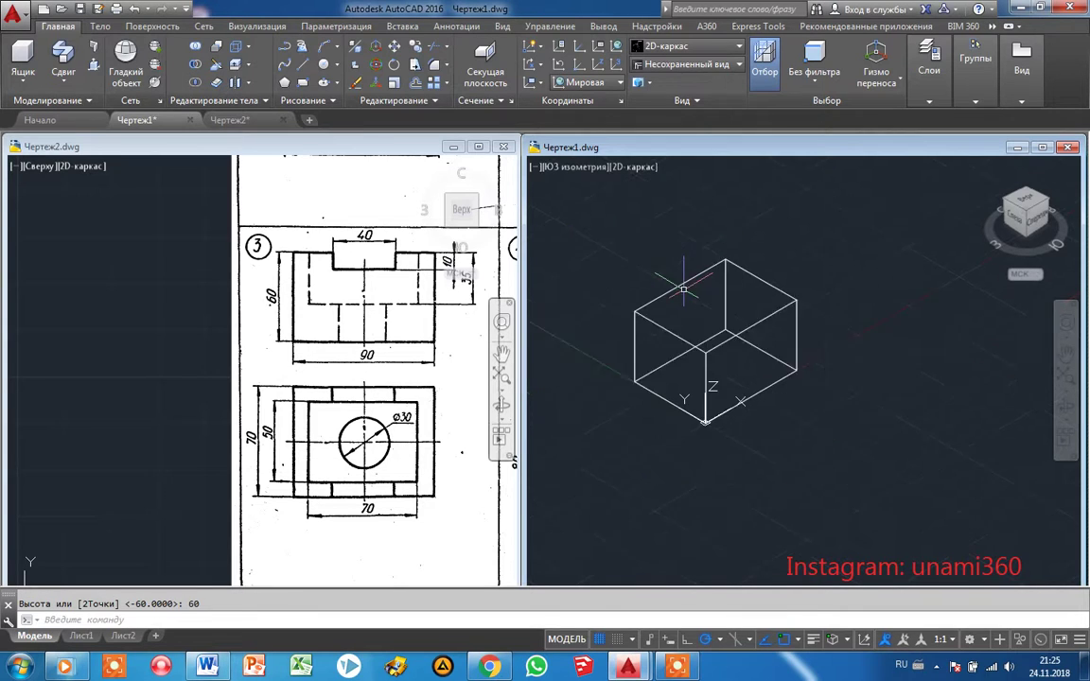
pyautogui.scroll(-1, 686, 289)
# Add a second 70 × 50 × 35 box lower right of the first, with Ortho on.
pyautogui.rightClick(758, 376)
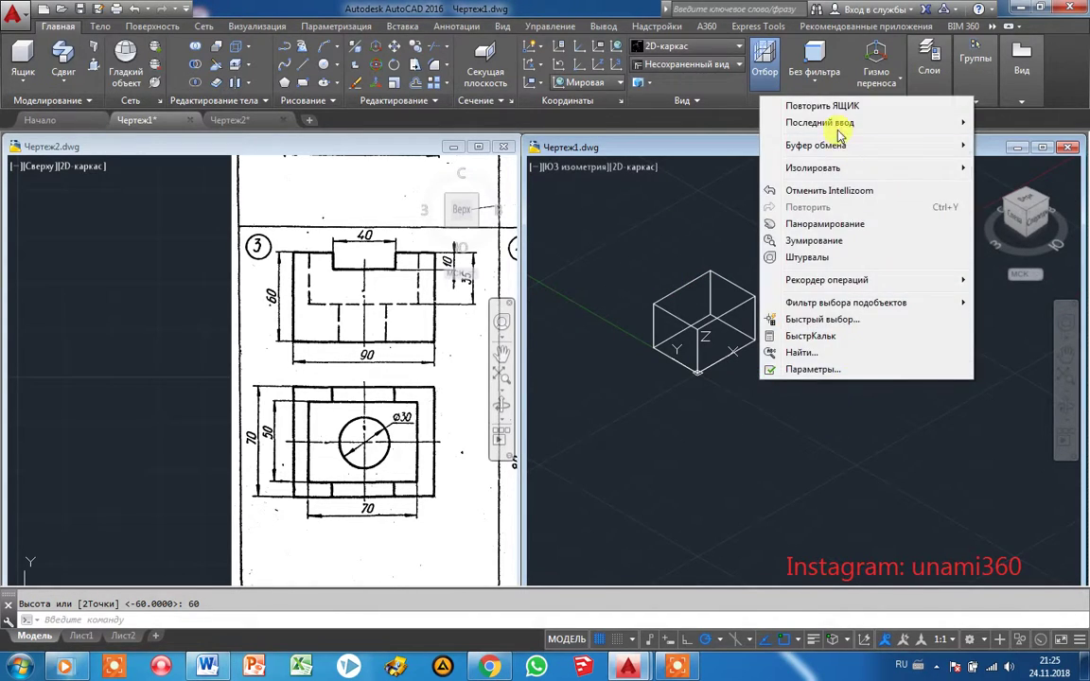
pyautogui.click(833, 106)
pyautogui.click(854, 483)
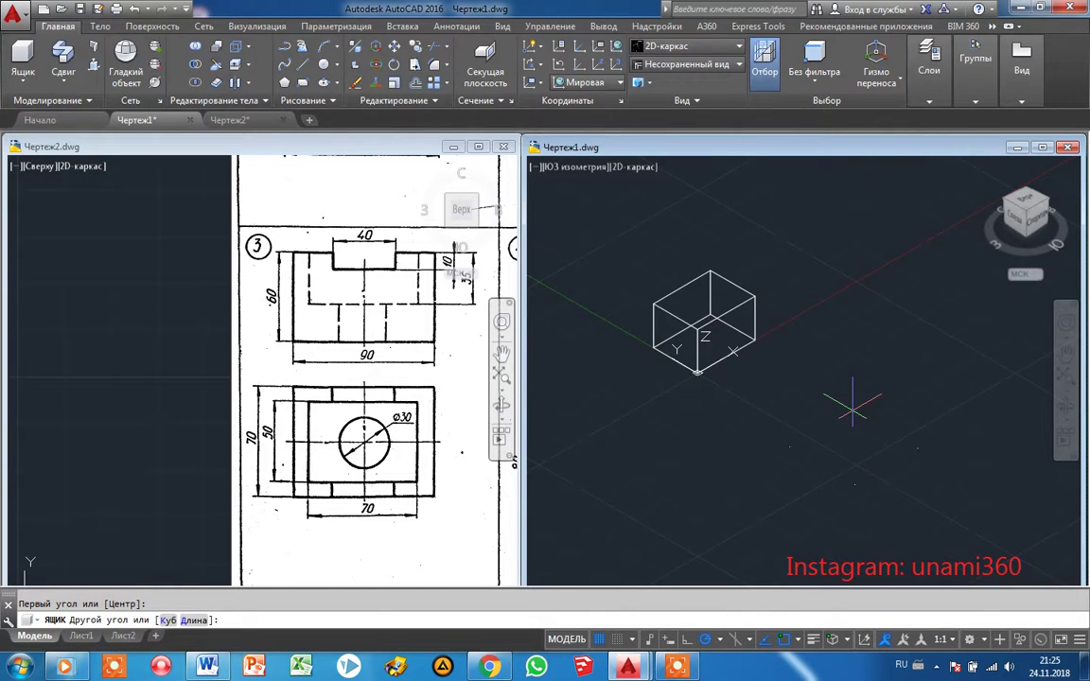
pyautogui.write('д')
pyautogui.press('Return')
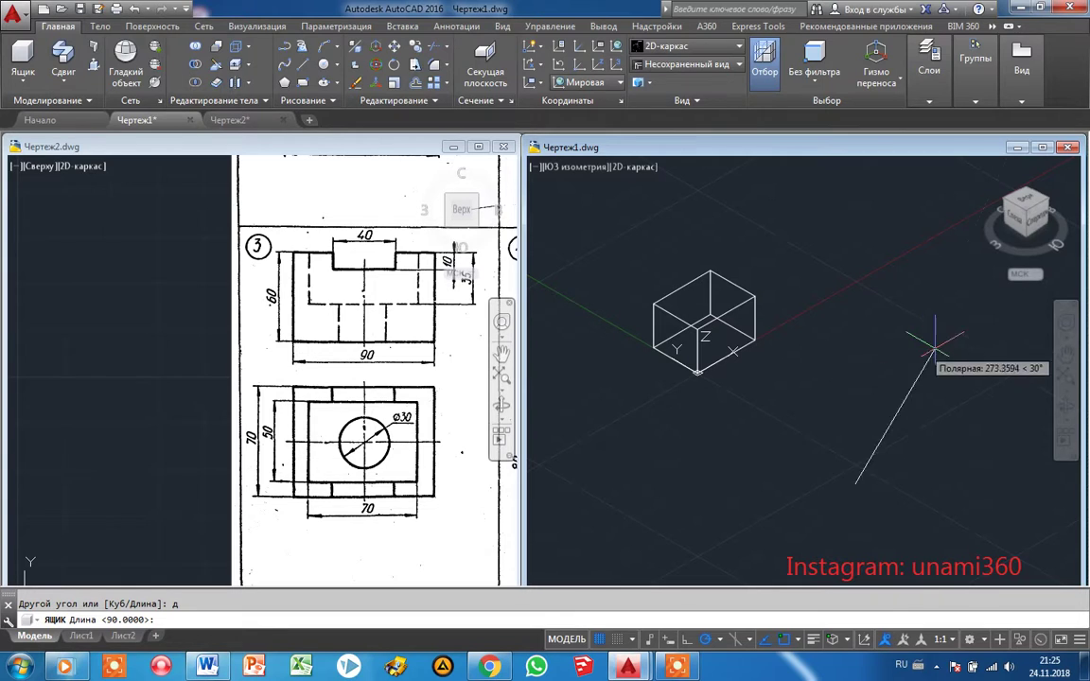
pyautogui.press('F8')
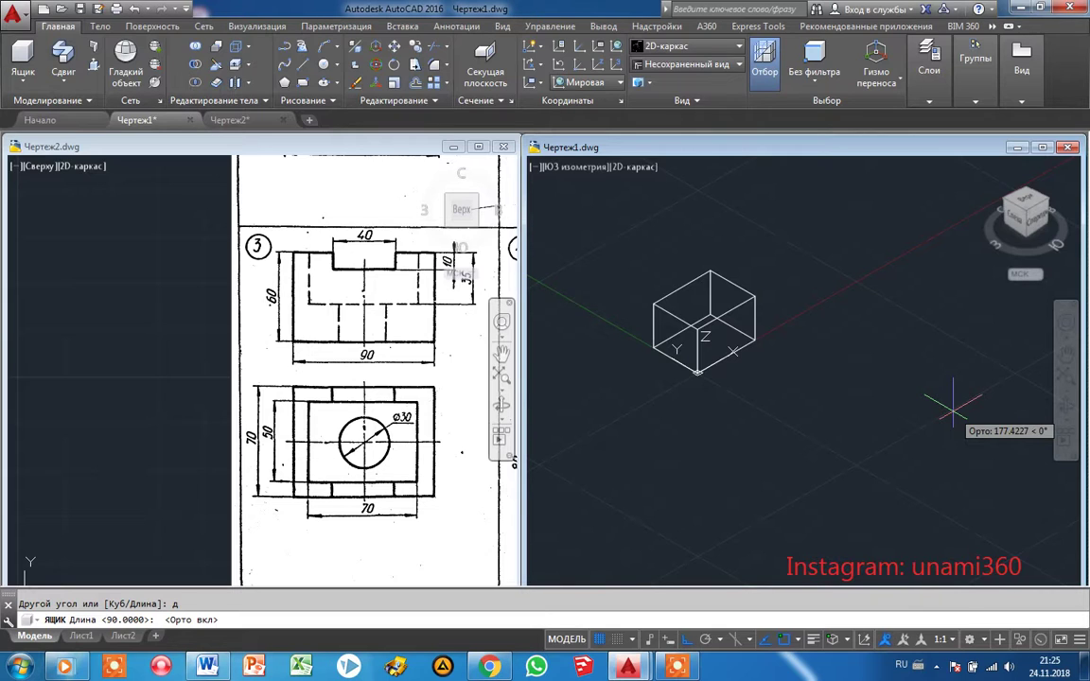
pyautogui.write('70')
pyautogui.press('Return')
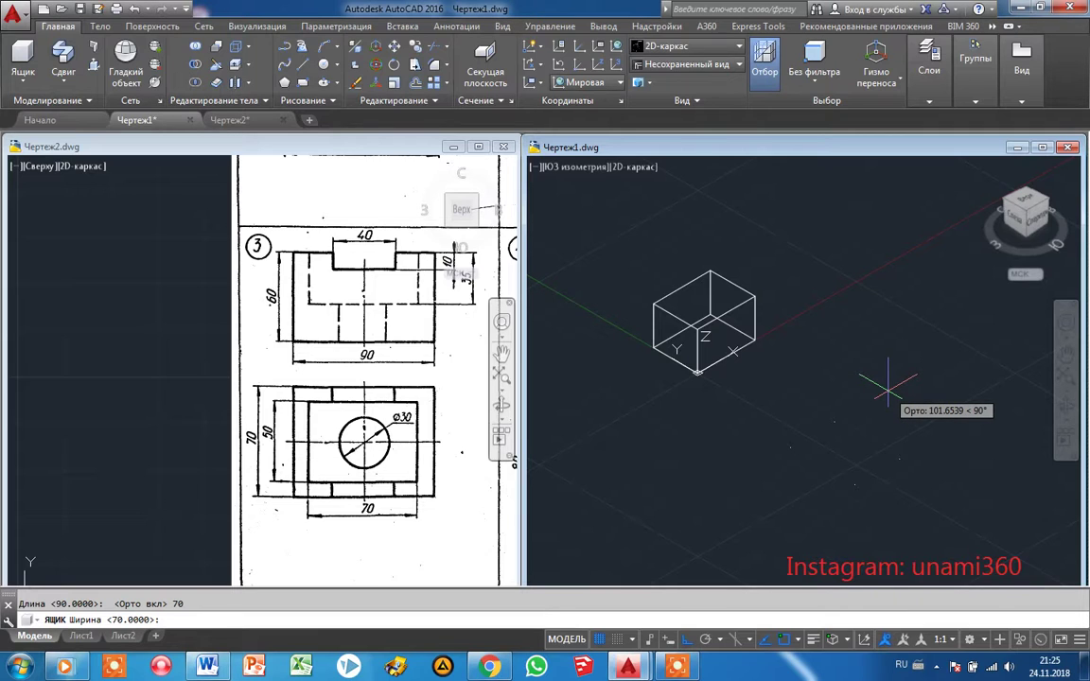
pyautogui.write('50')
pyautogui.press('Return')
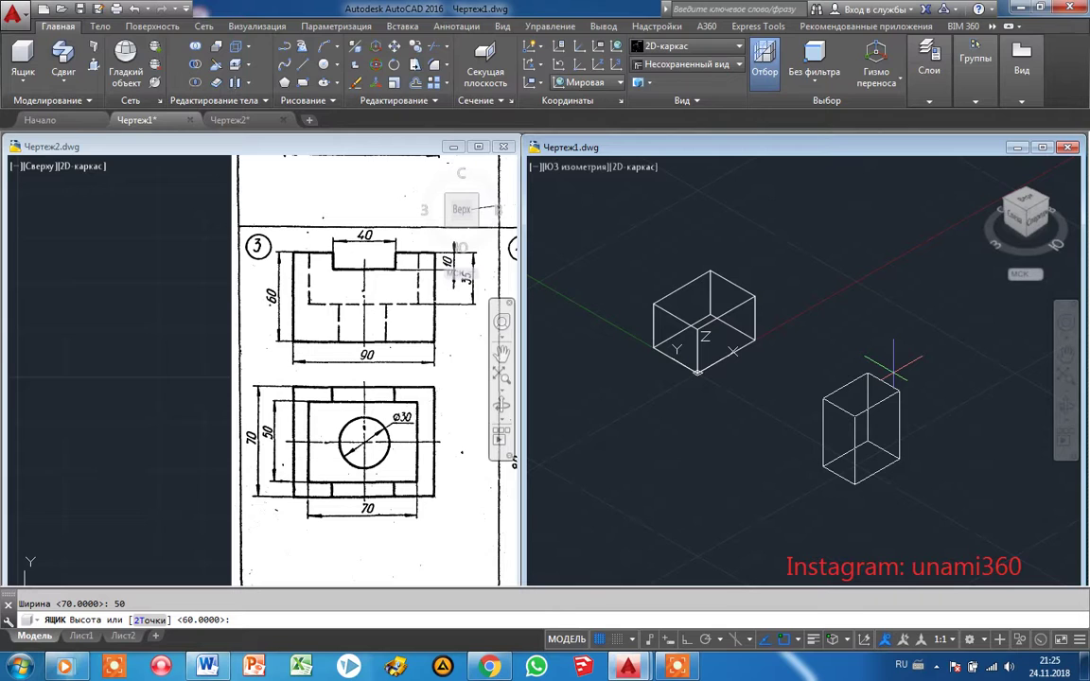
pyautogui.write('5')
pyautogui.press('Return')
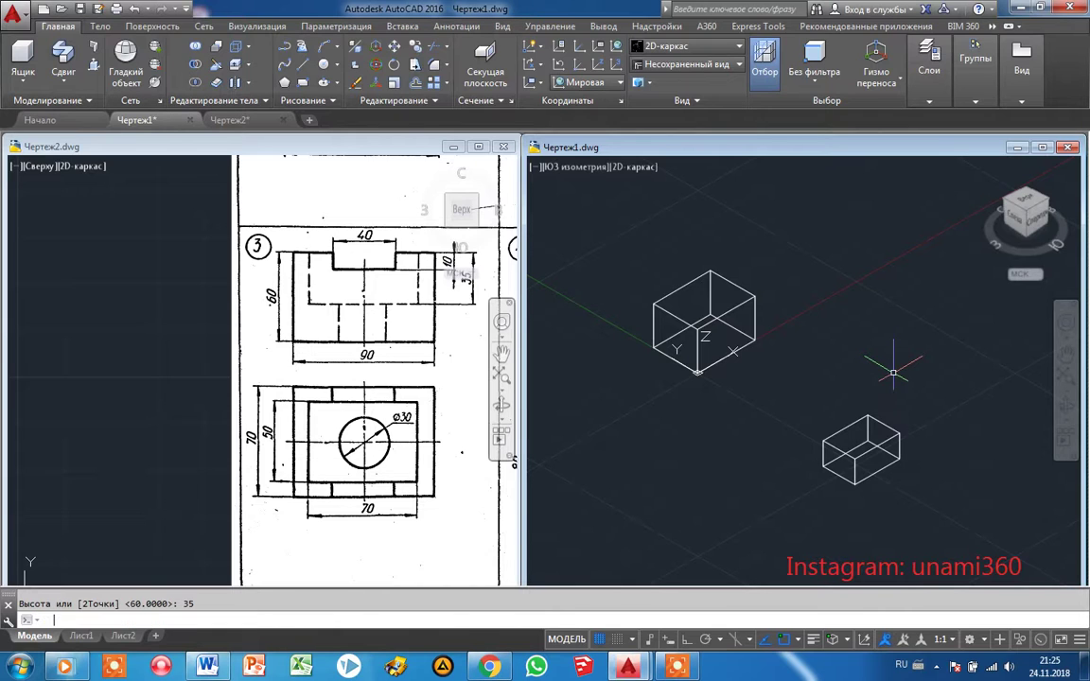
# Set layer 0's colour to grey 9 and turn off object snap tracking.
pyautogui.click(932, 58)
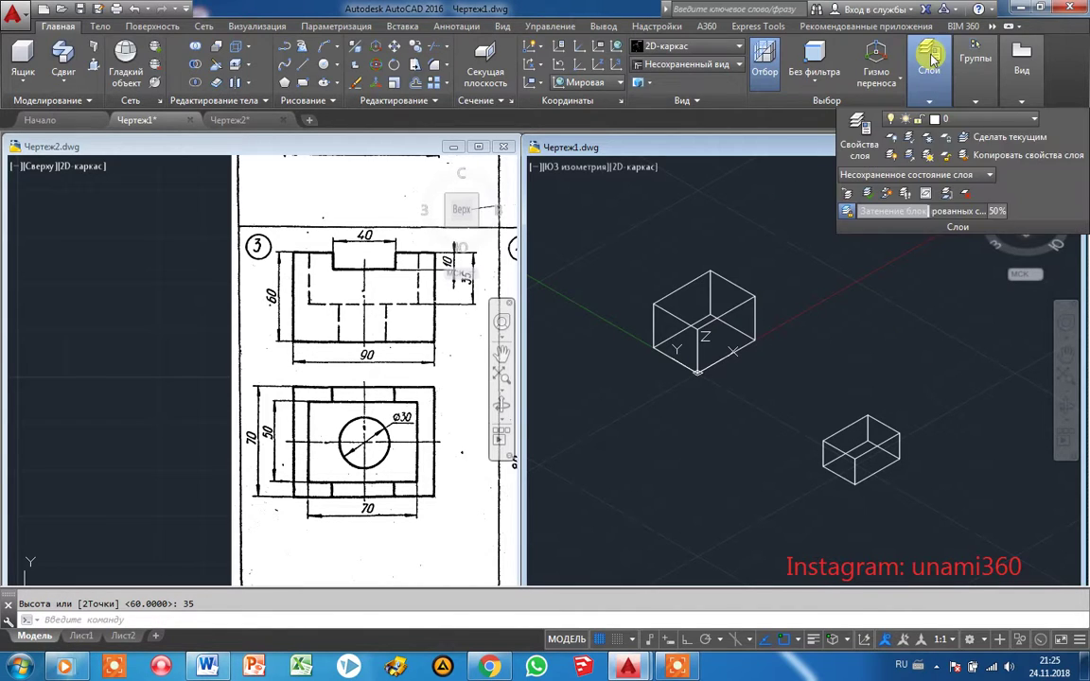
pyautogui.click(862, 128)
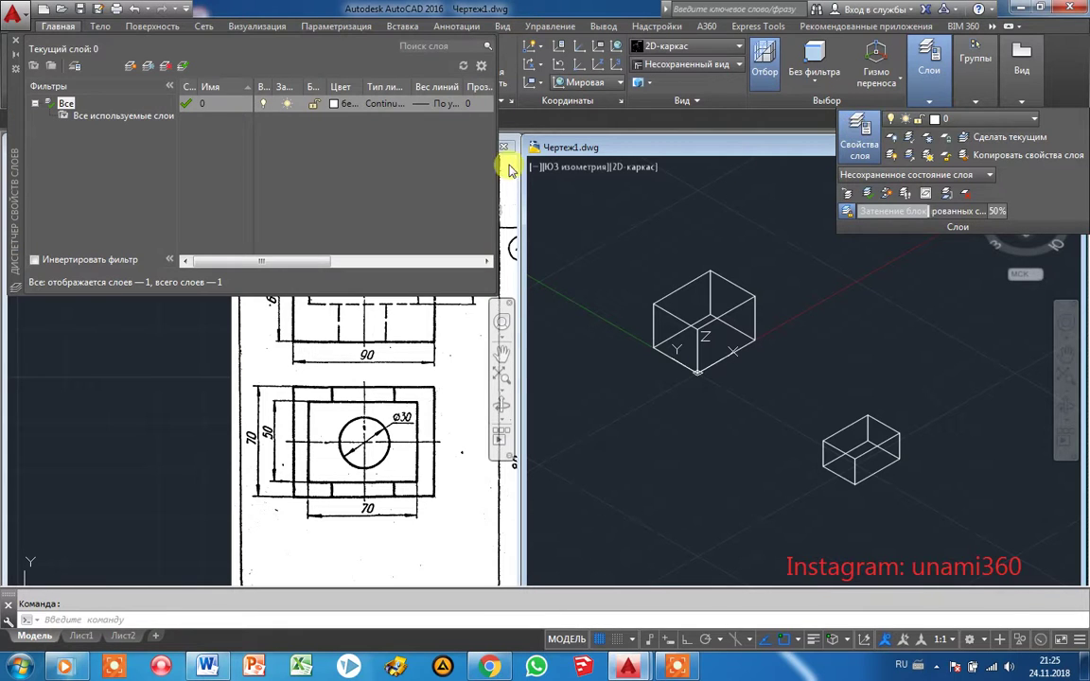
pyautogui.click(333, 105)
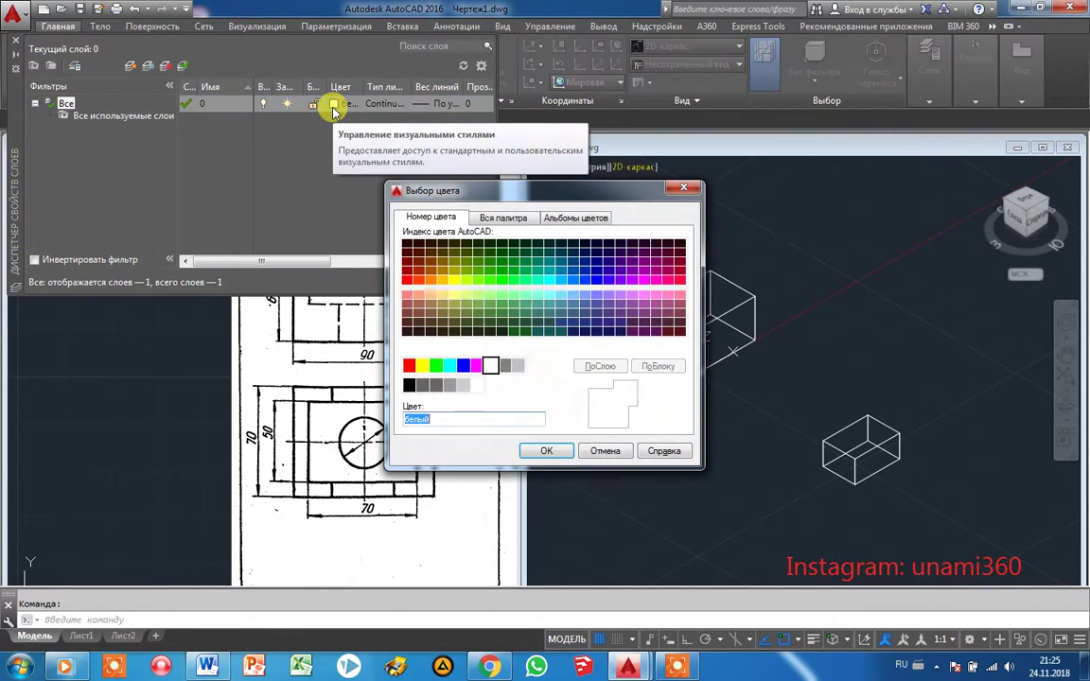
pyautogui.click(518, 368)
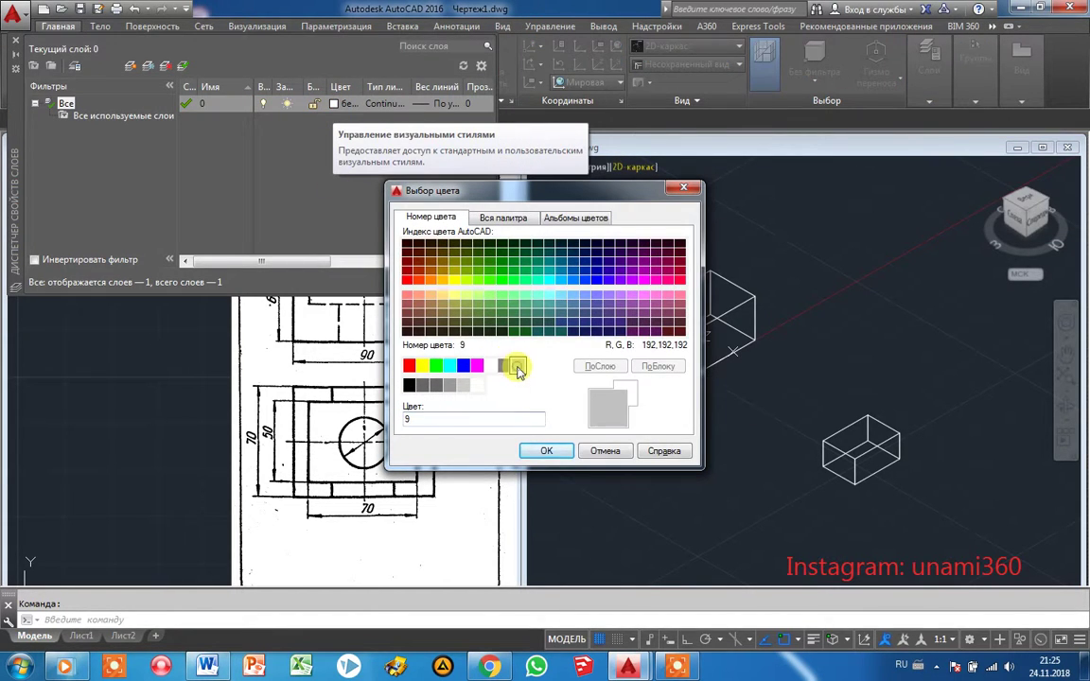
pyautogui.click(546, 451)
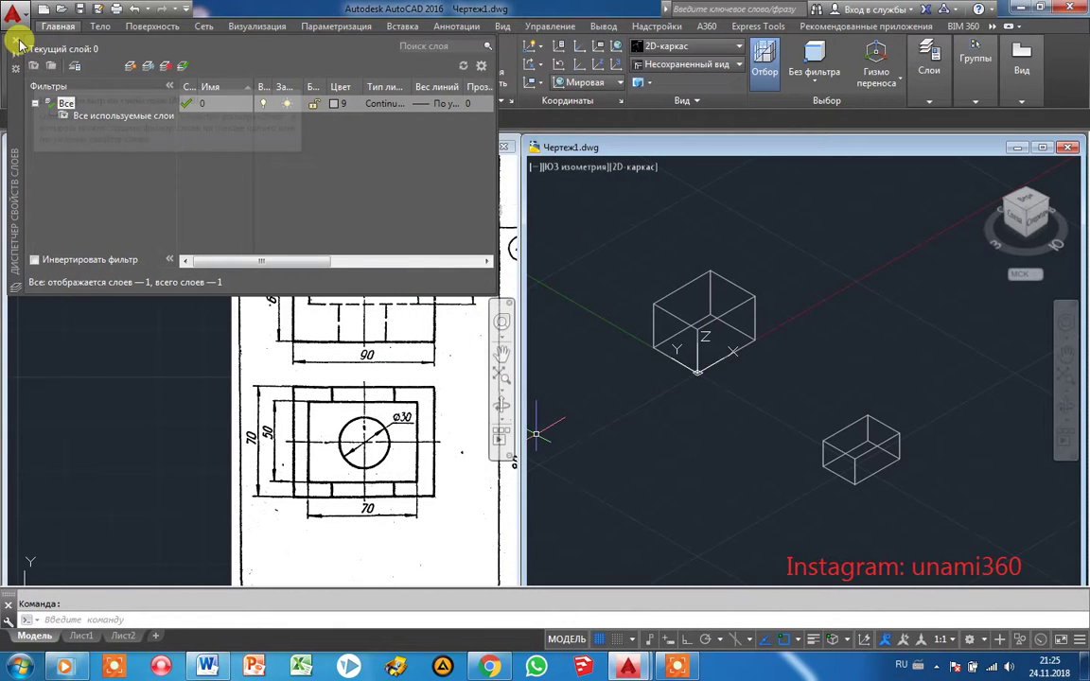
pyautogui.click(16, 41)
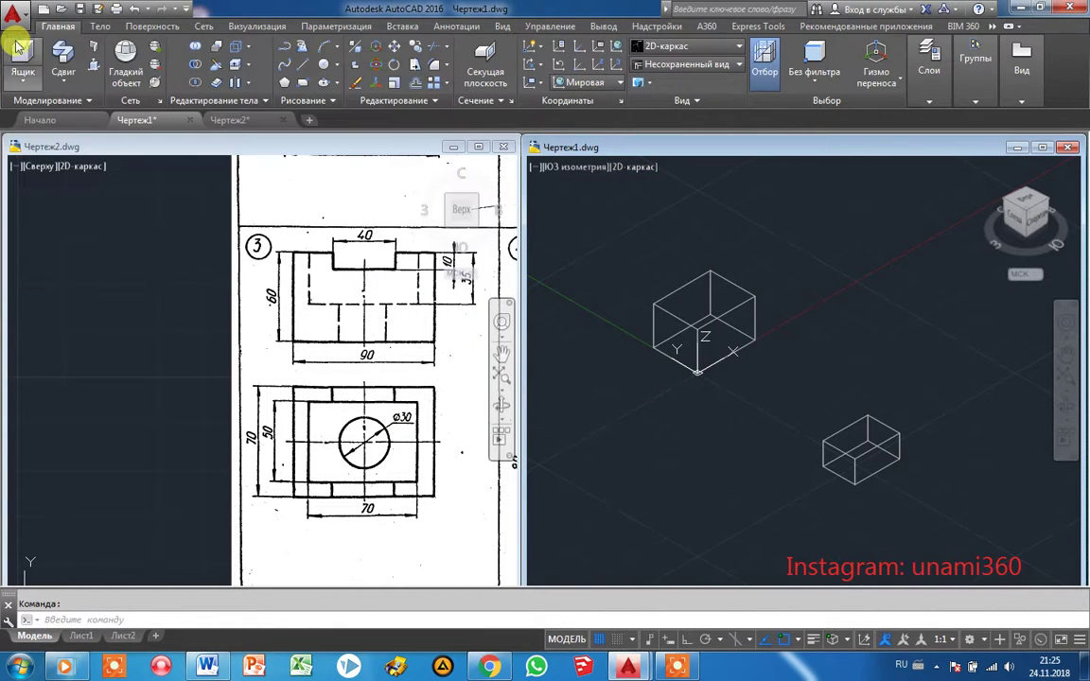
pyautogui.click(766, 639)
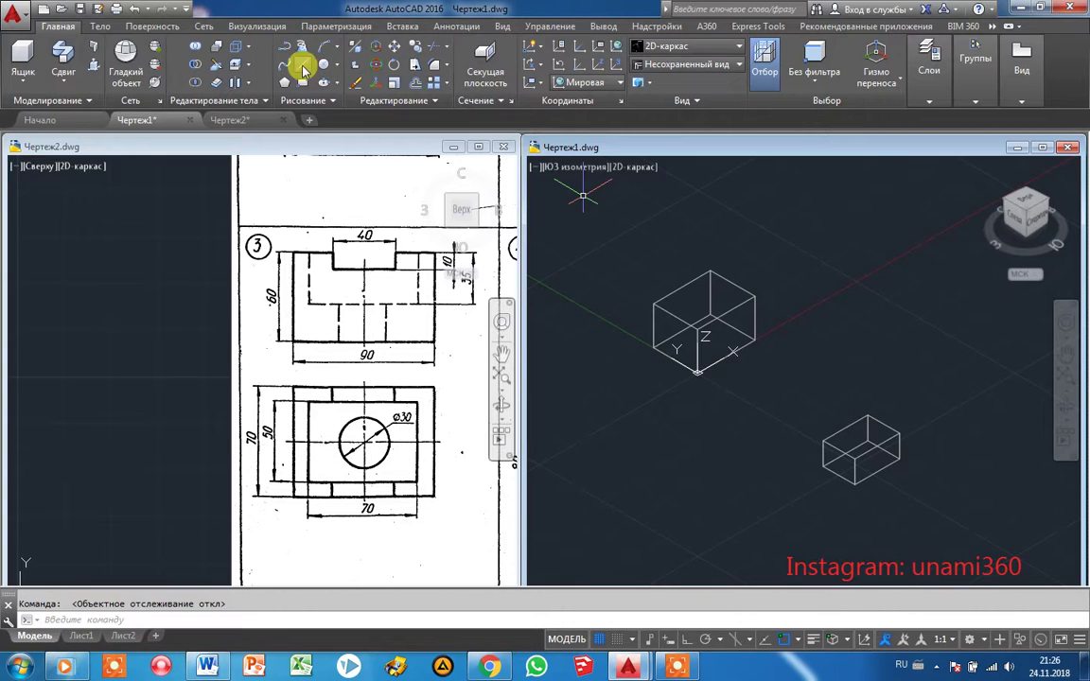
# Draw a line from the top-edge midpoint onto the small box's top face.
pyautogui.click(303, 64)
pyautogui.scroll(4, 641, 277)
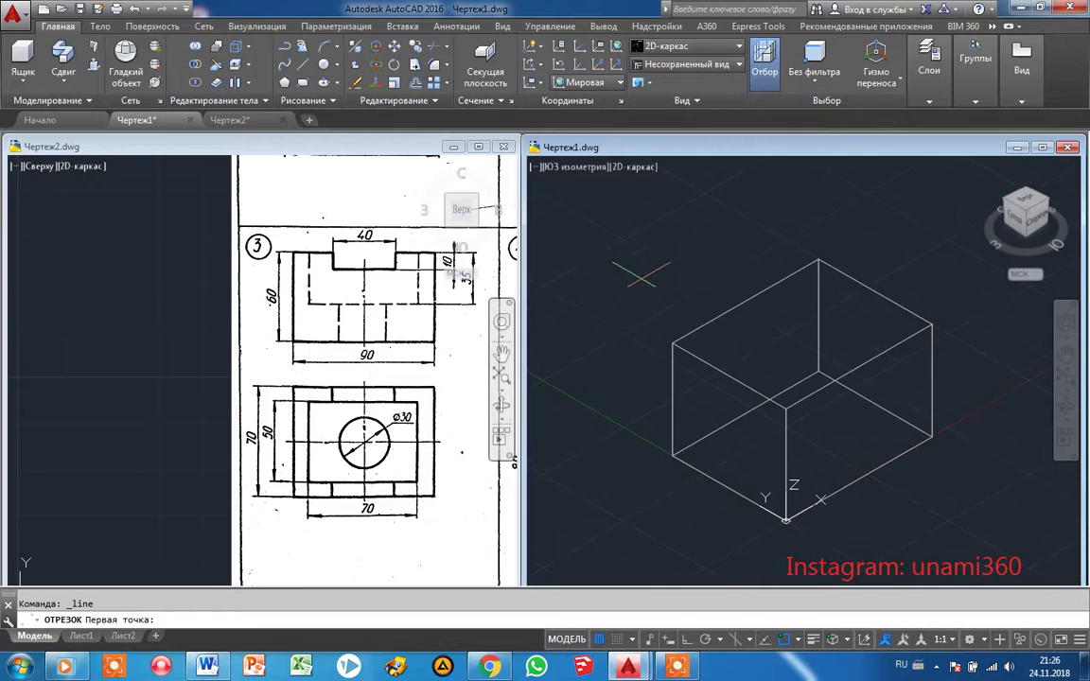
pyautogui.click(746, 303)
pyautogui.click(868, 371)
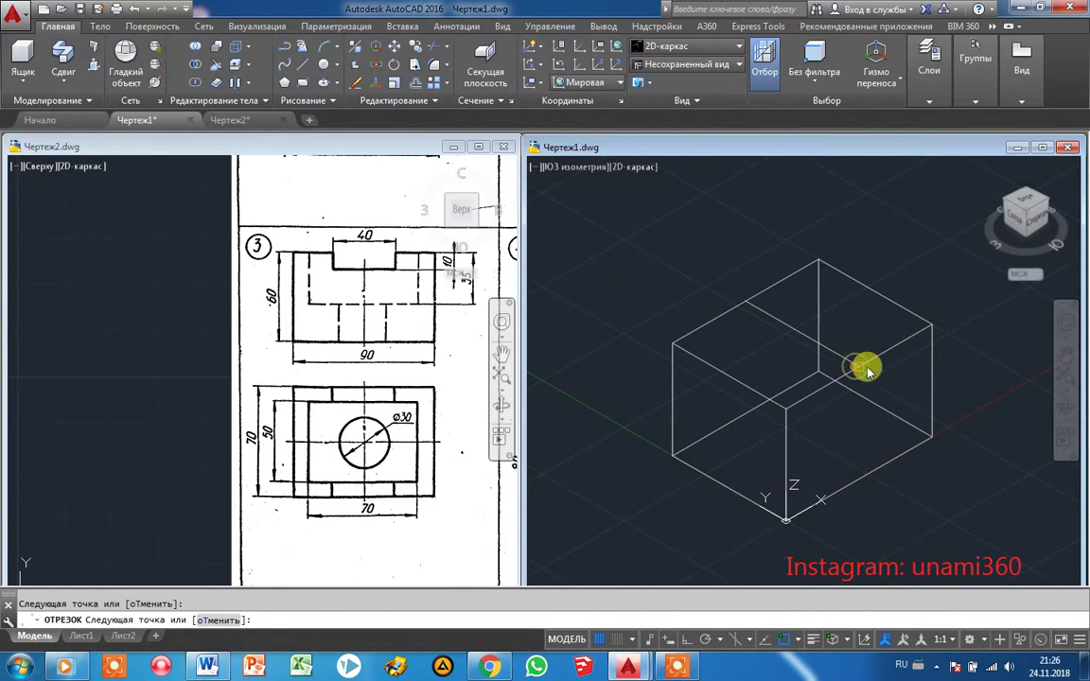
pyautogui.rightClick(869, 371)
pyautogui.click(885, 376)
pyautogui.scroll(-4, 880, 374)
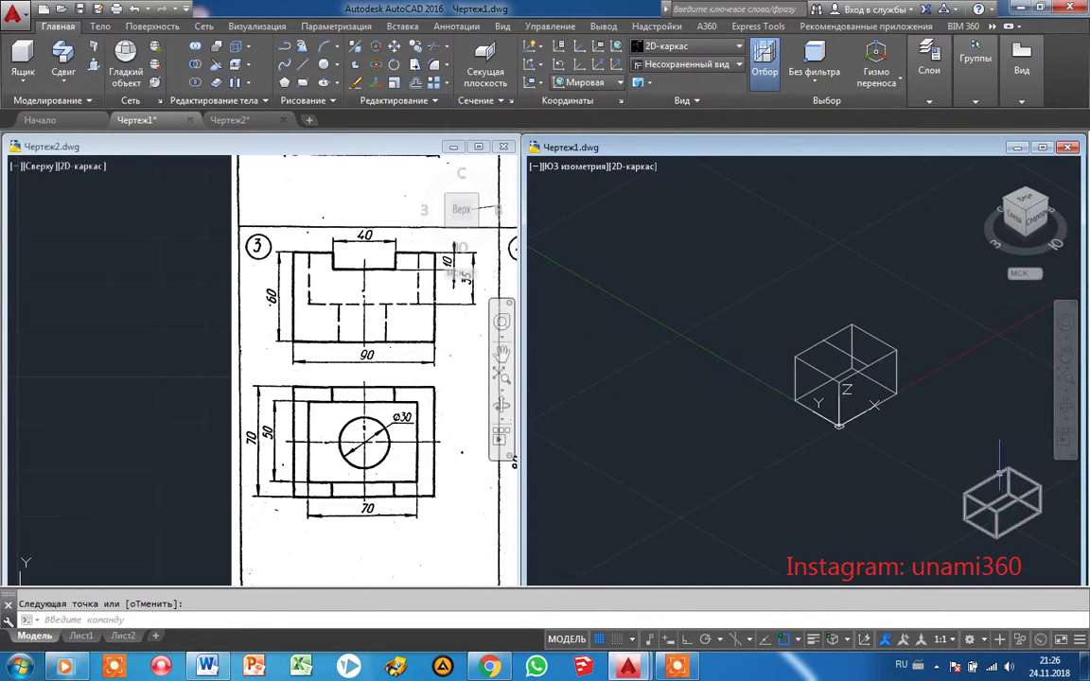
# Draw another line starting on the small box's top edge.
pyautogui.rightClick(870, 384)
pyautogui.click(903, 149)
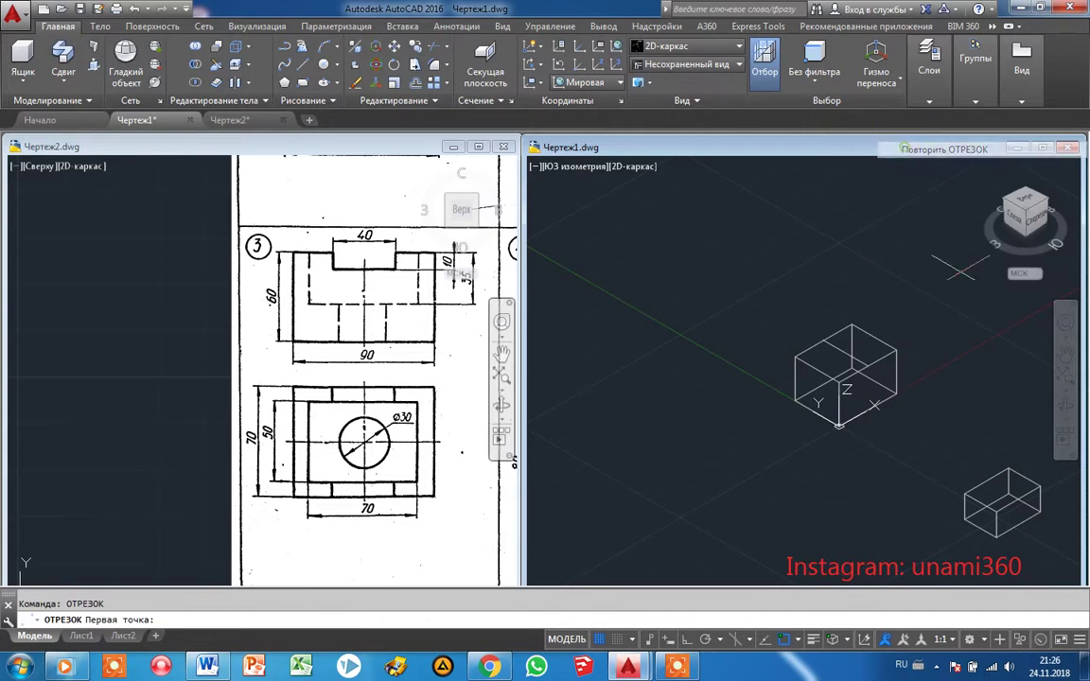
pyautogui.click(1024, 478)
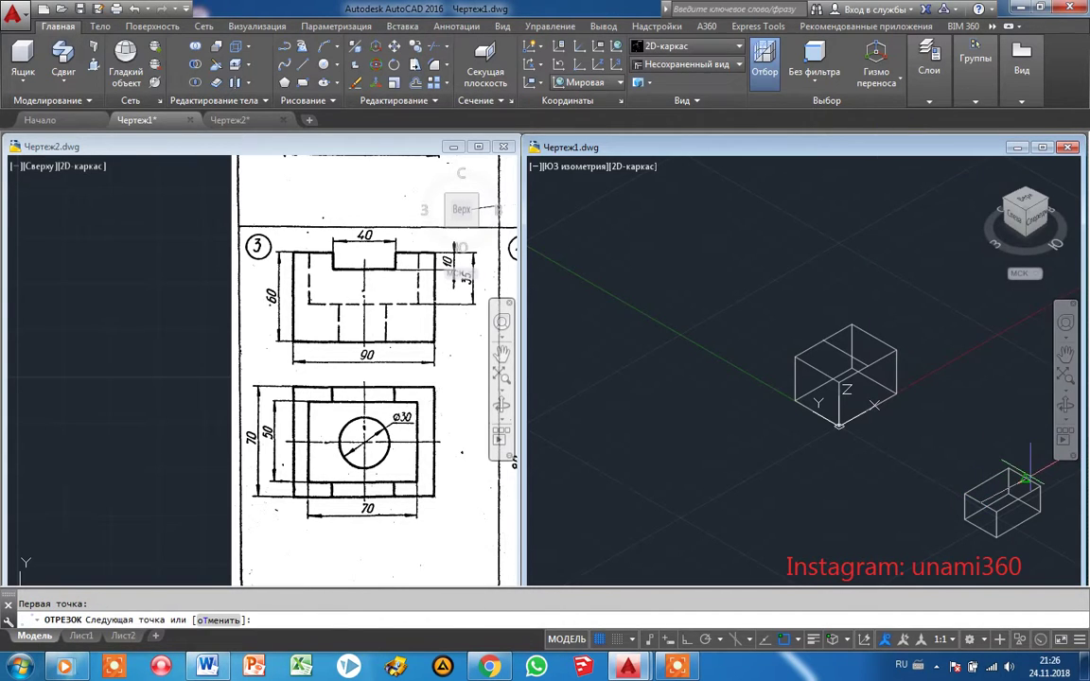
pyautogui.rightClick(1029, 478)
pyautogui.click(980, 311)
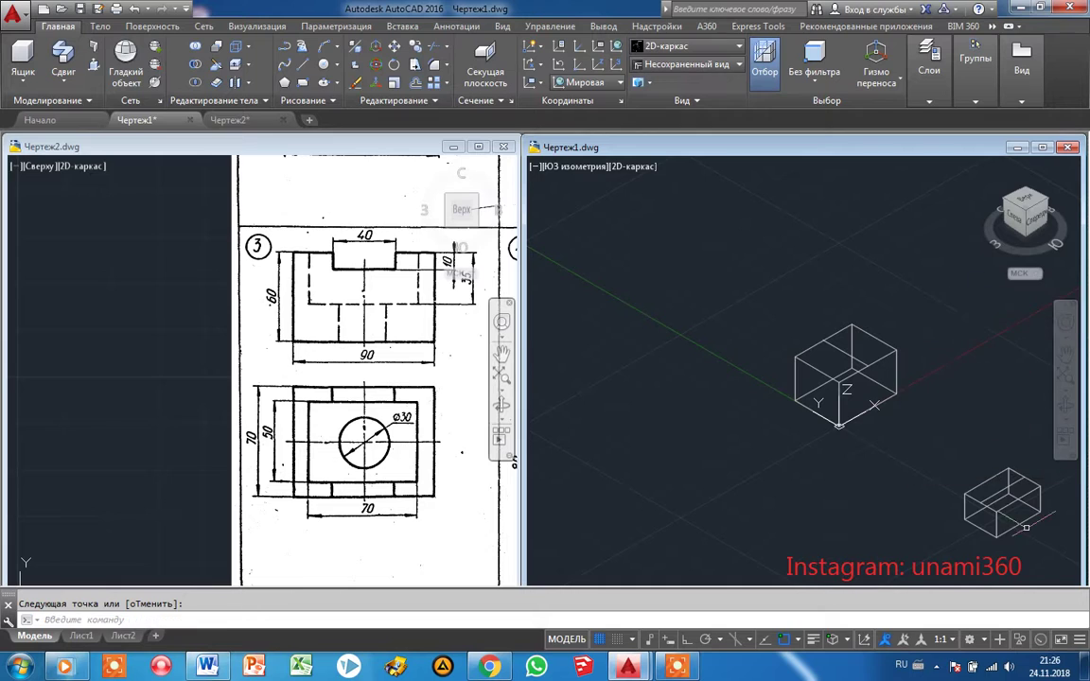
# Move the small box from its line midpoint to the large box's top centre.
pyautogui.moveTo(952, 487); pyautogui.dragTo(985, 459)
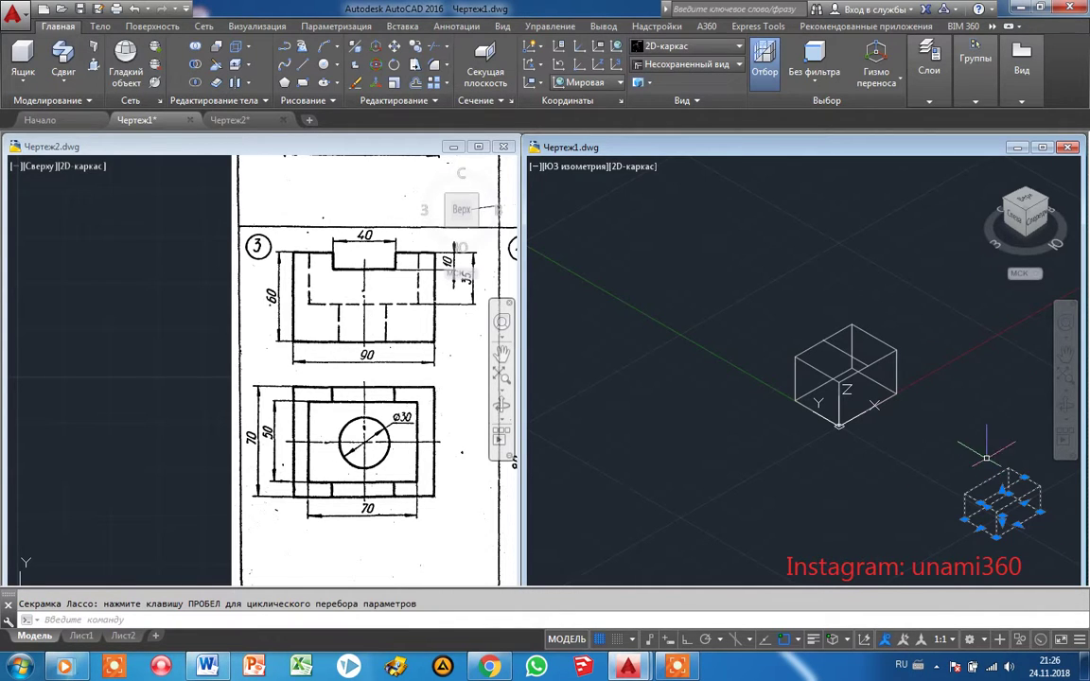
pyautogui.click(357, 46)
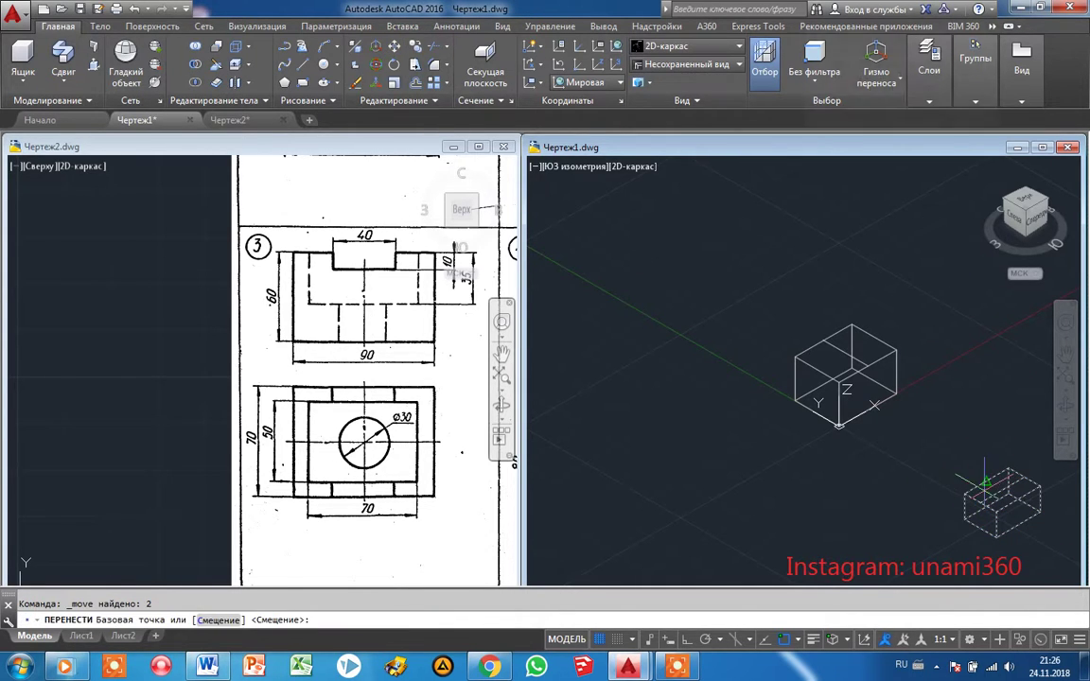
pyautogui.click(1002, 489)
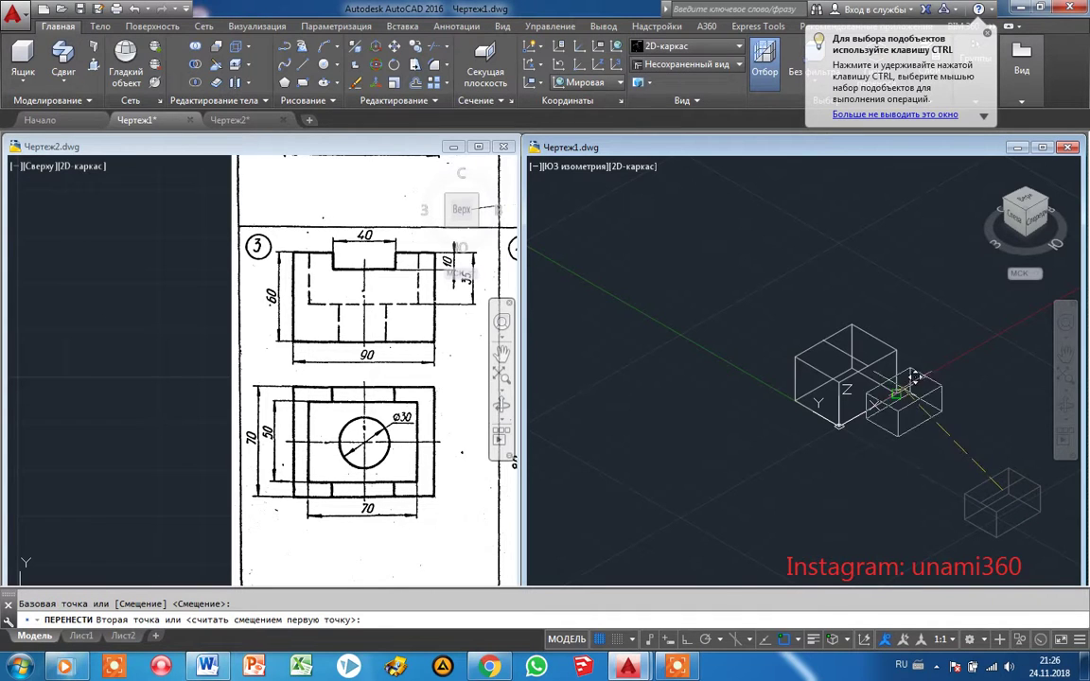
pyautogui.click(855, 341)
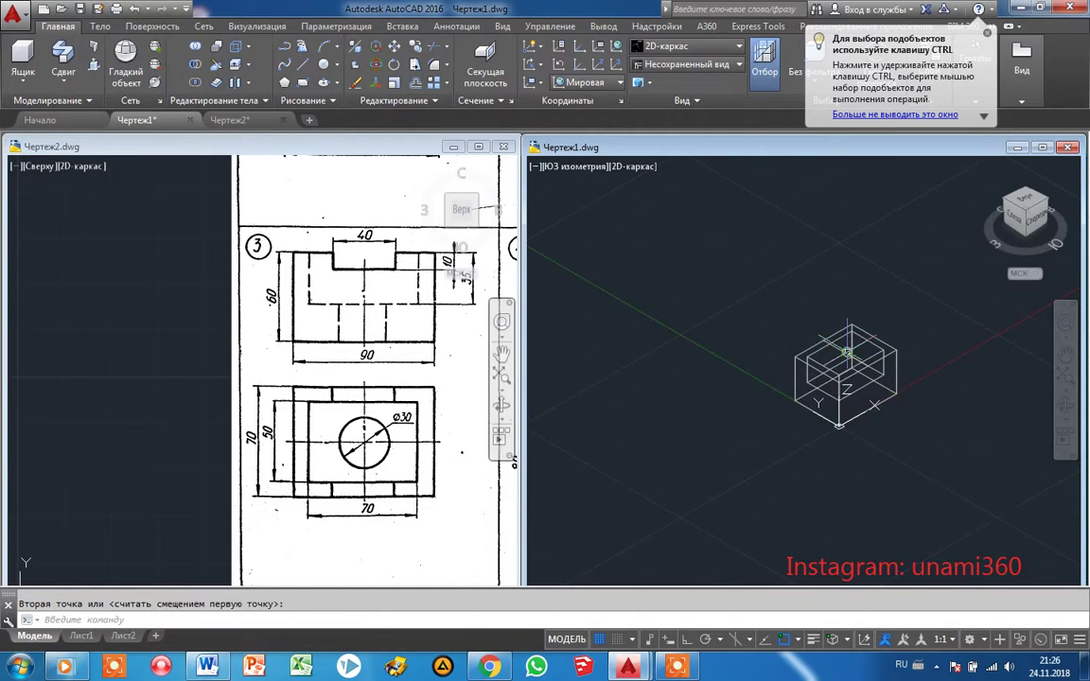
pyautogui.scroll(2, 906, 349)
pyautogui.scroll(2, 906, 352)
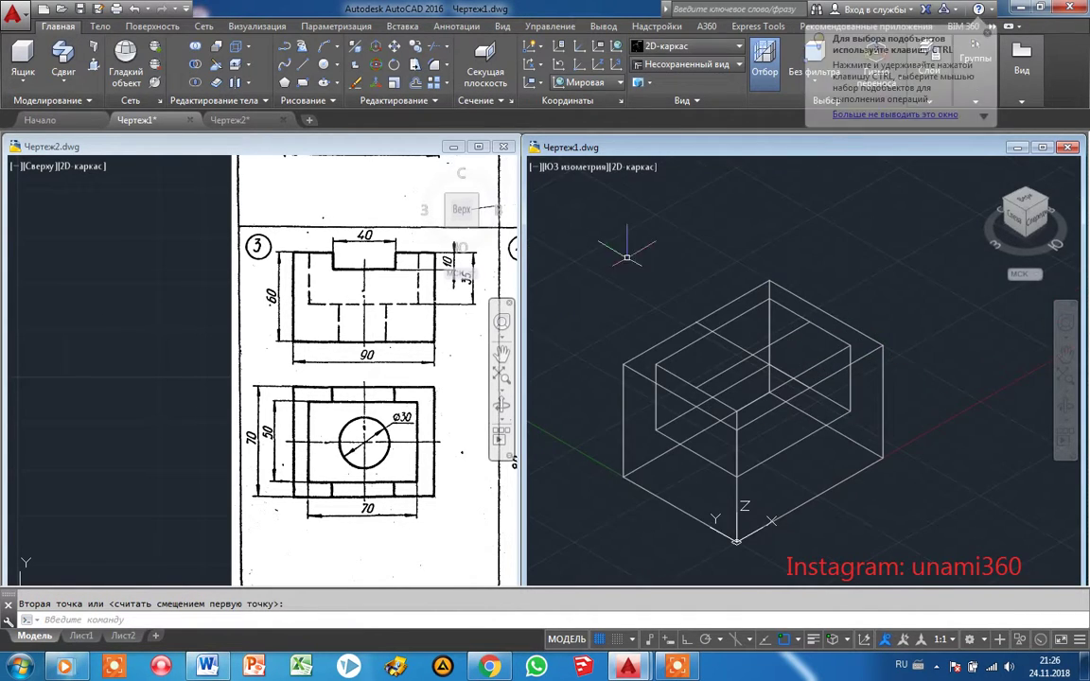
# Subtract the small box from the large box and delete the construction line.
pyautogui.click(195, 64)
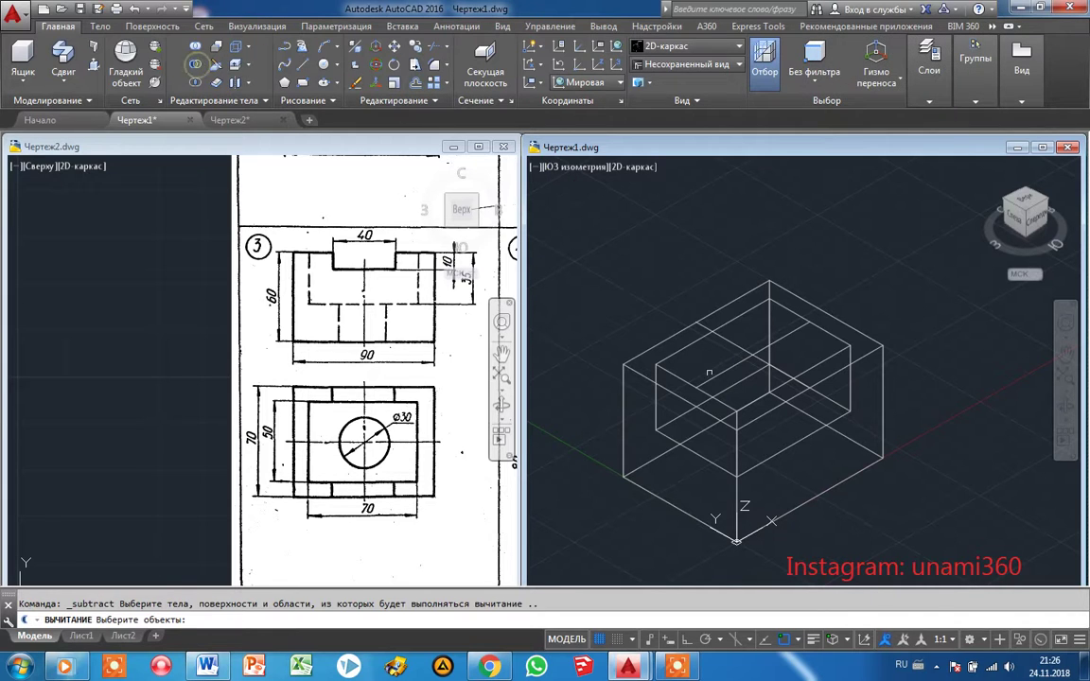
pyautogui.click(672, 336)
pyautogui.press('Return')
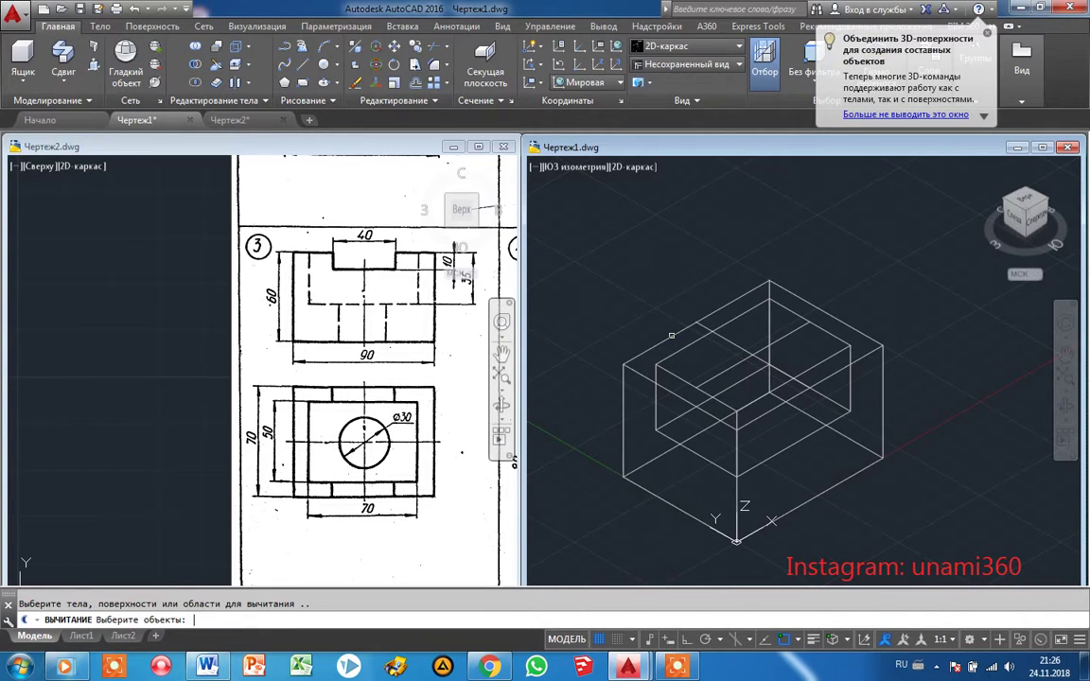
pyautogui.click(680, 347)
pyautogui.press('Return')
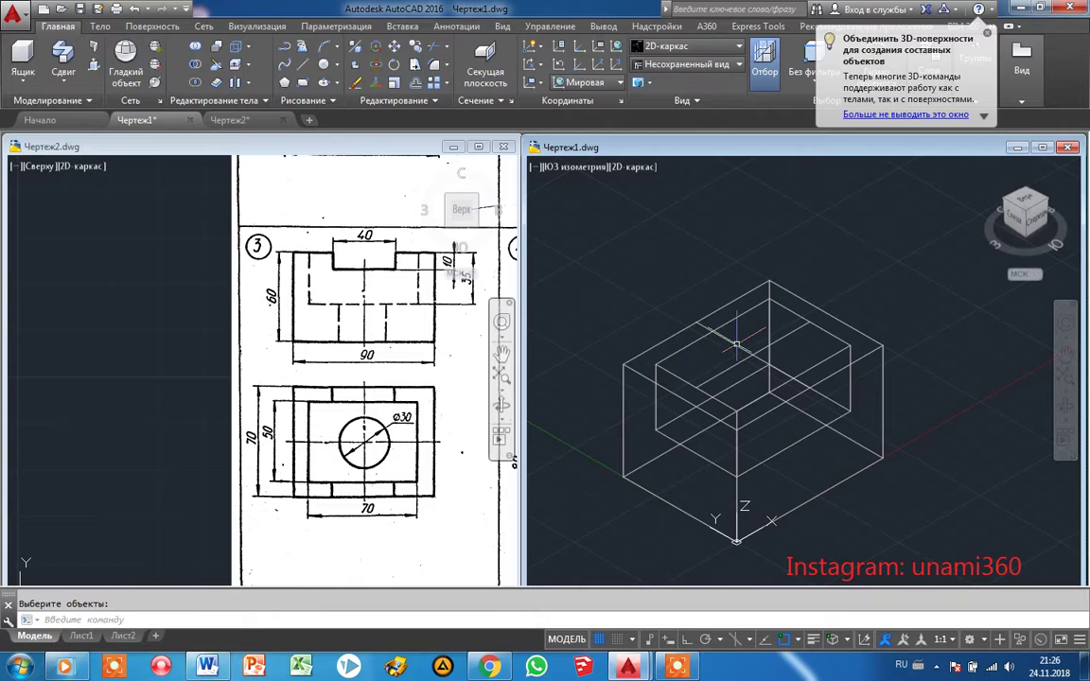
pyautogui.click(737, 342)
pyautogui.press('Delete')
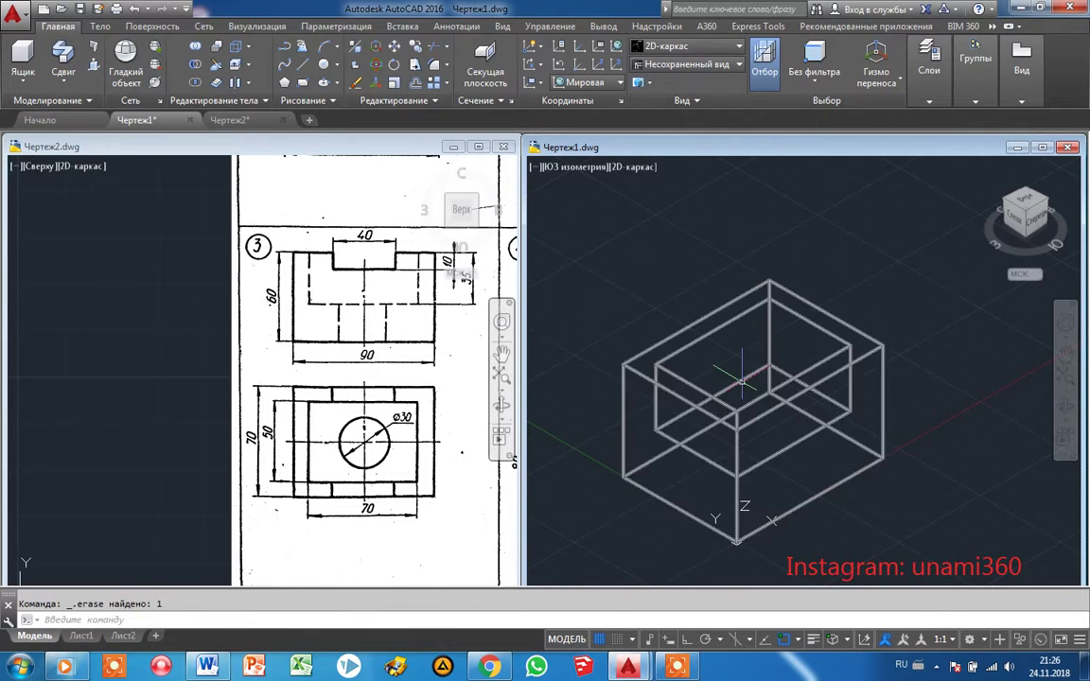
pyautogui.scroll(-2, 747, 416)
pyautogui.scroll(2, 759, 479)
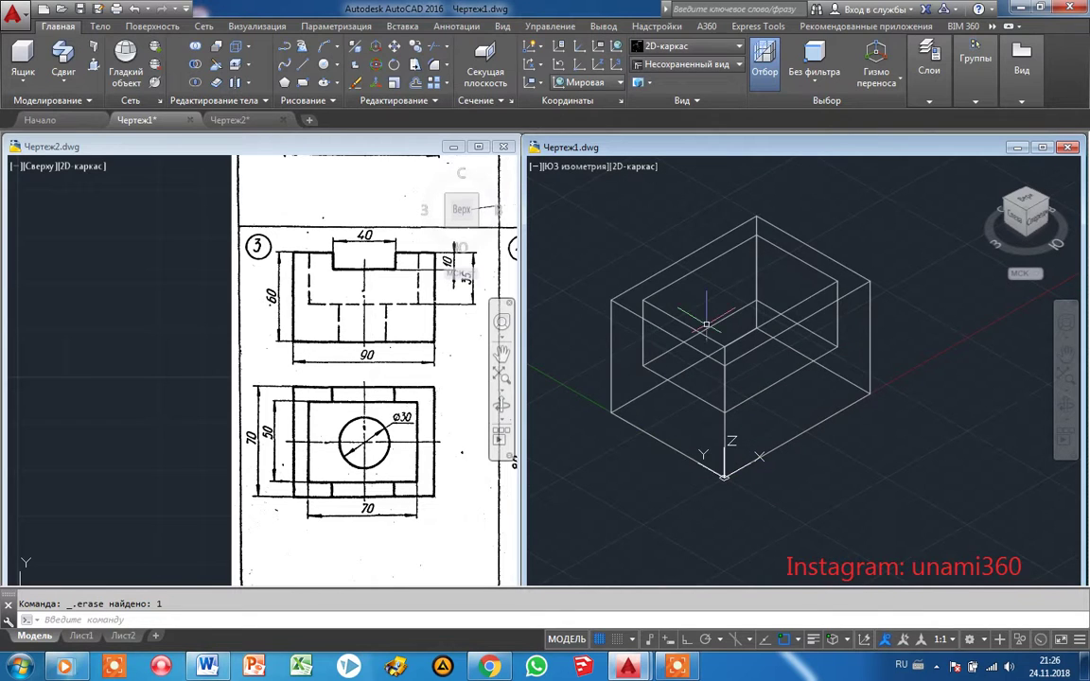
# Draw a helper line across the hollow's floor.
pyautogui.click(305, 68)
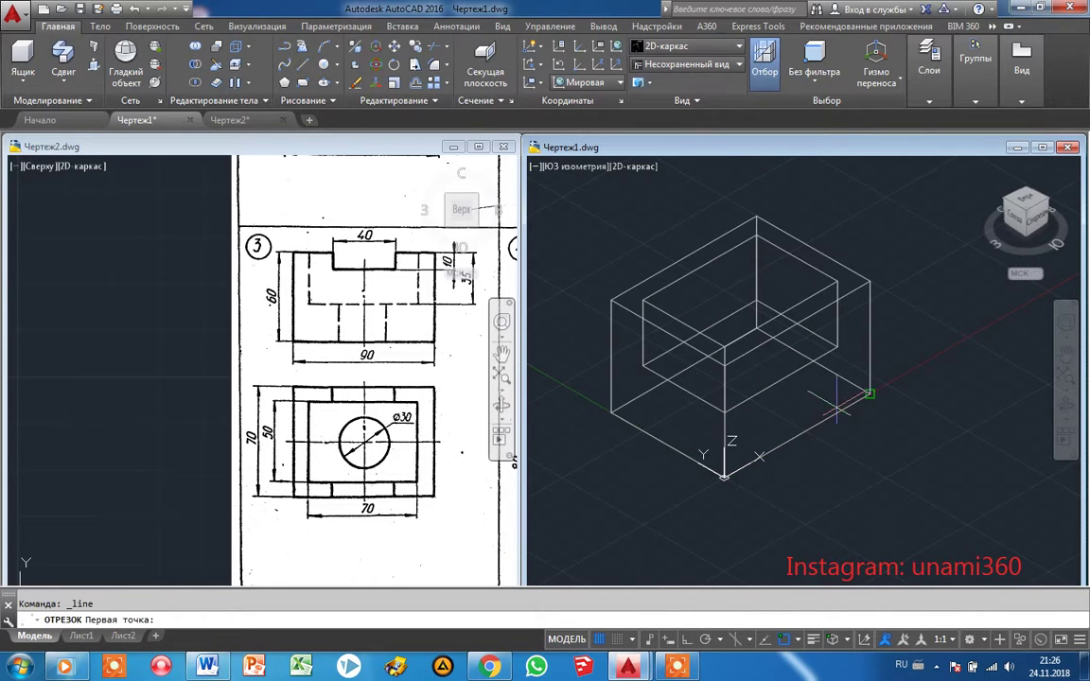
pyautogui.click(699, 333)
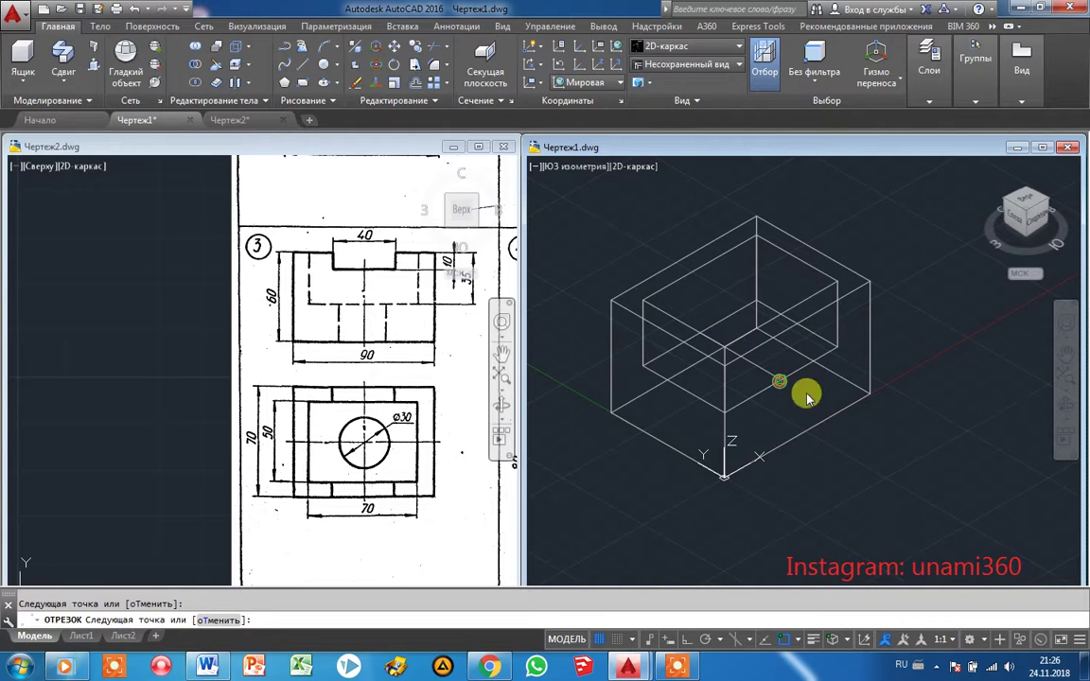
pyautogui.rightClick(781, 381)
pyautogui.click(788, 388)
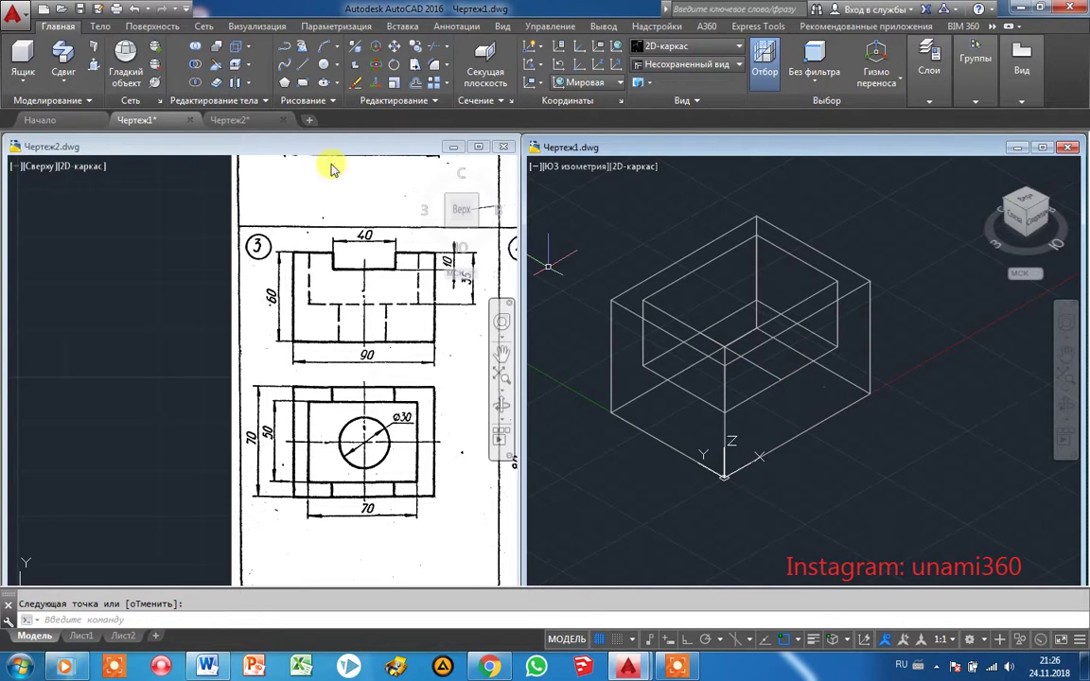
pyautogui.click(23, 83)
# Create a radius-15 cylinder 25 deep downward from the pocket floor's midpoint.
pyautogui.click(30, 137)
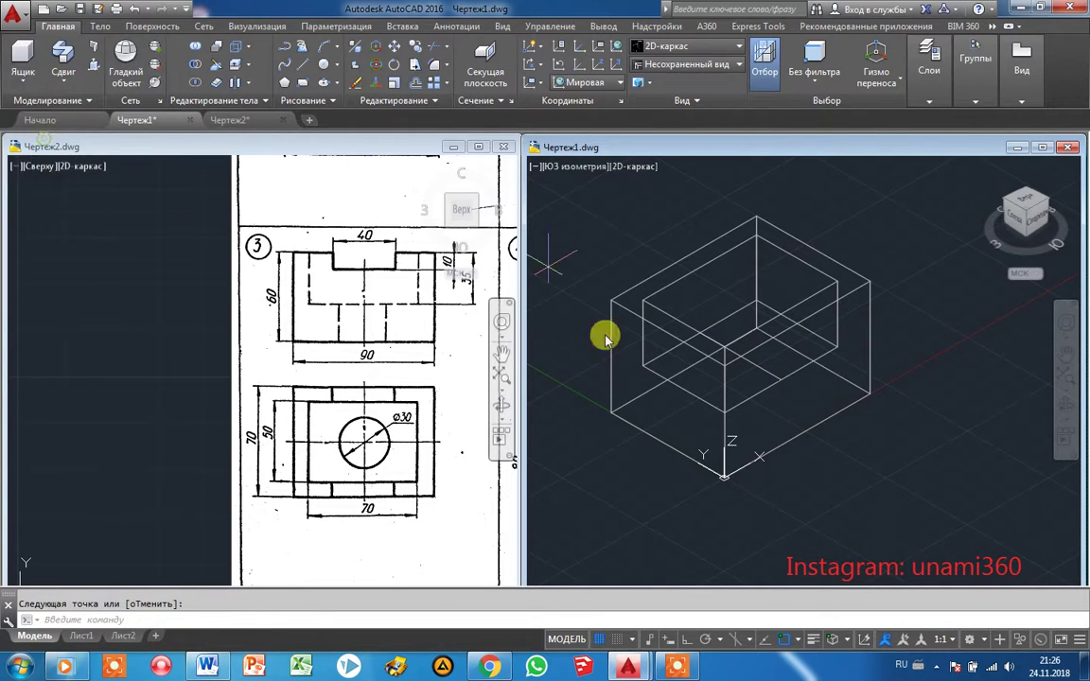
pyautogui.click(741, 358)
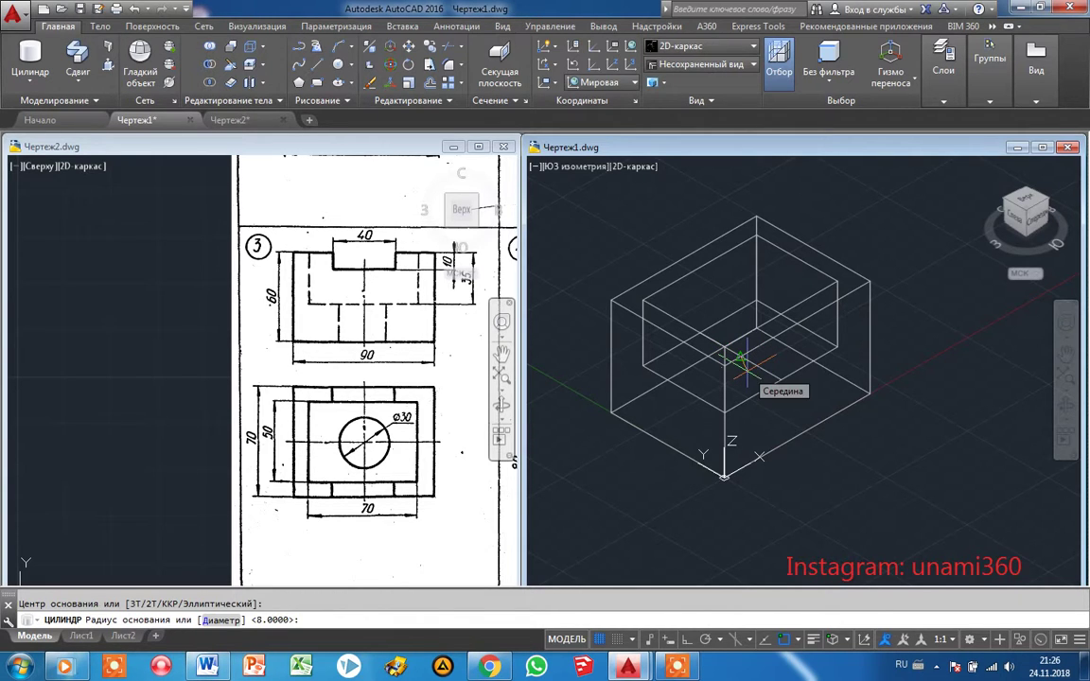
pyautogui.write('15')
pyautogui.press('Return')
pyautogui.write('-25')
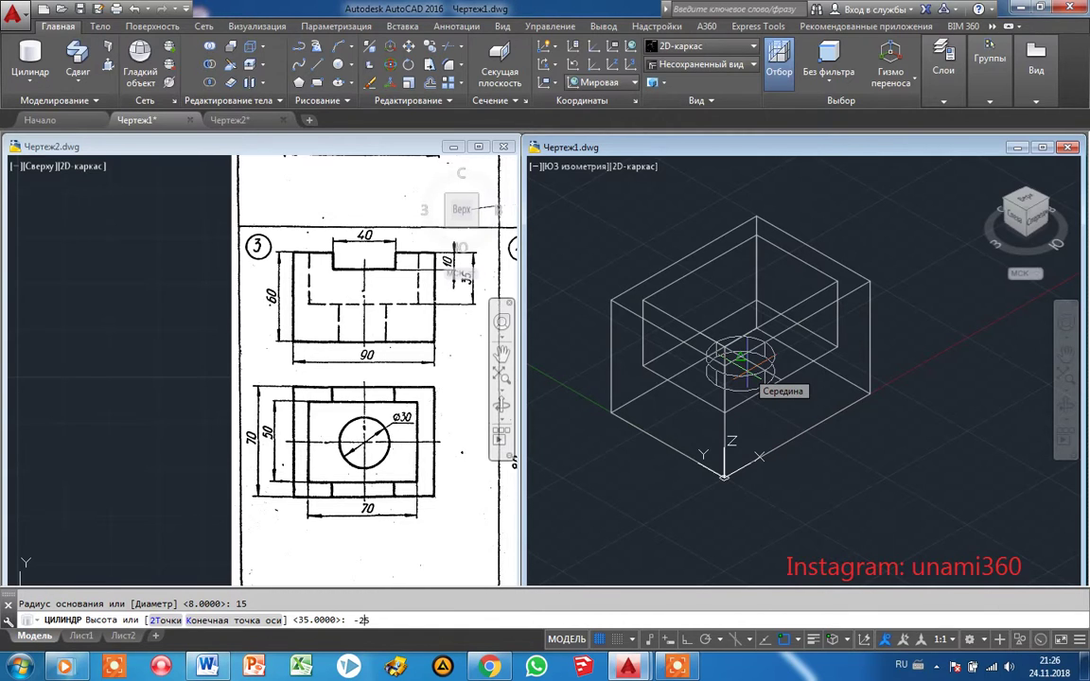
pyautogui.press('Return')
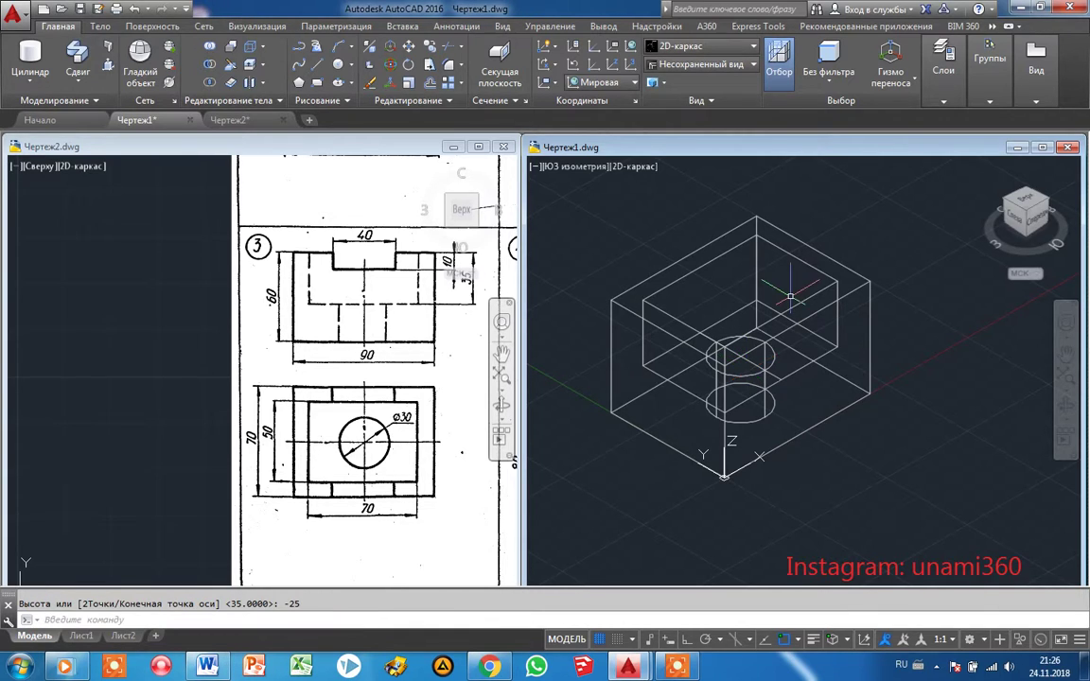
pyautogui.click(210, 65)
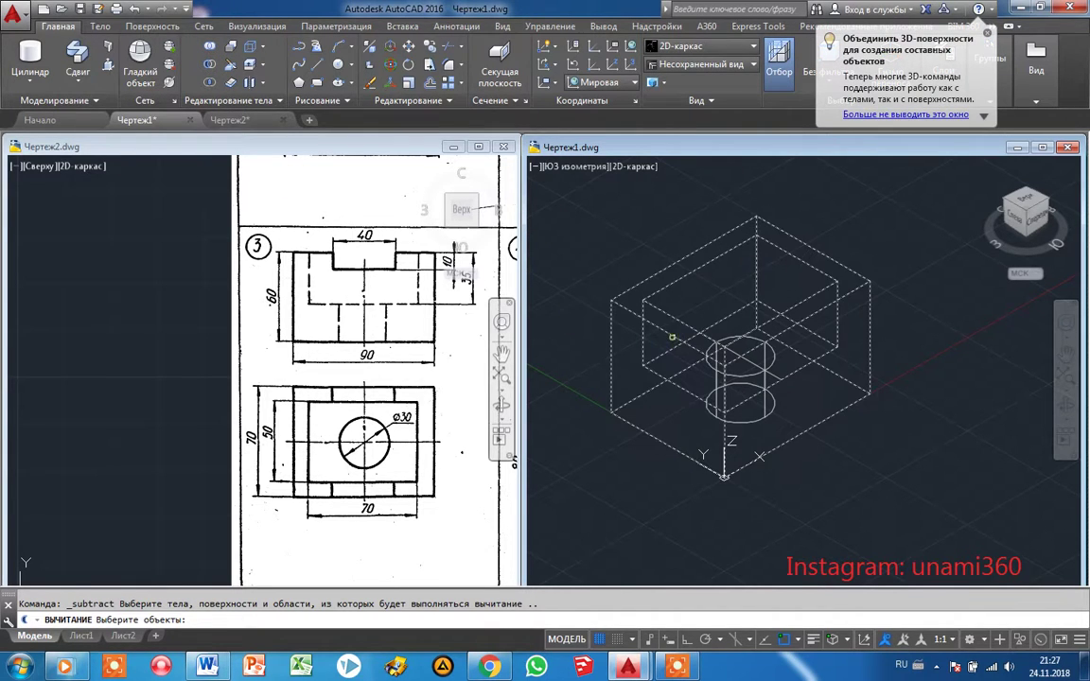
# Subtract the radius-15 cylinder from the box and erase the floor helper line.
pyautogui.click(672, 337)
pyautogui.press('Return')
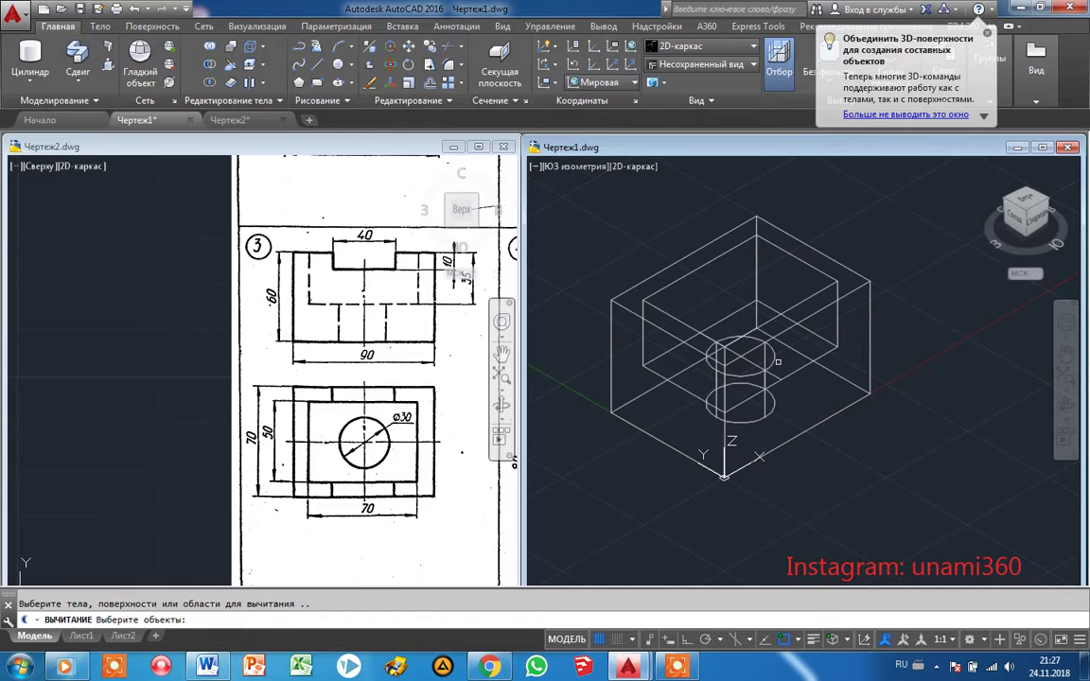
pyautogui.click(775, 360)
pyautogui.press('Return')
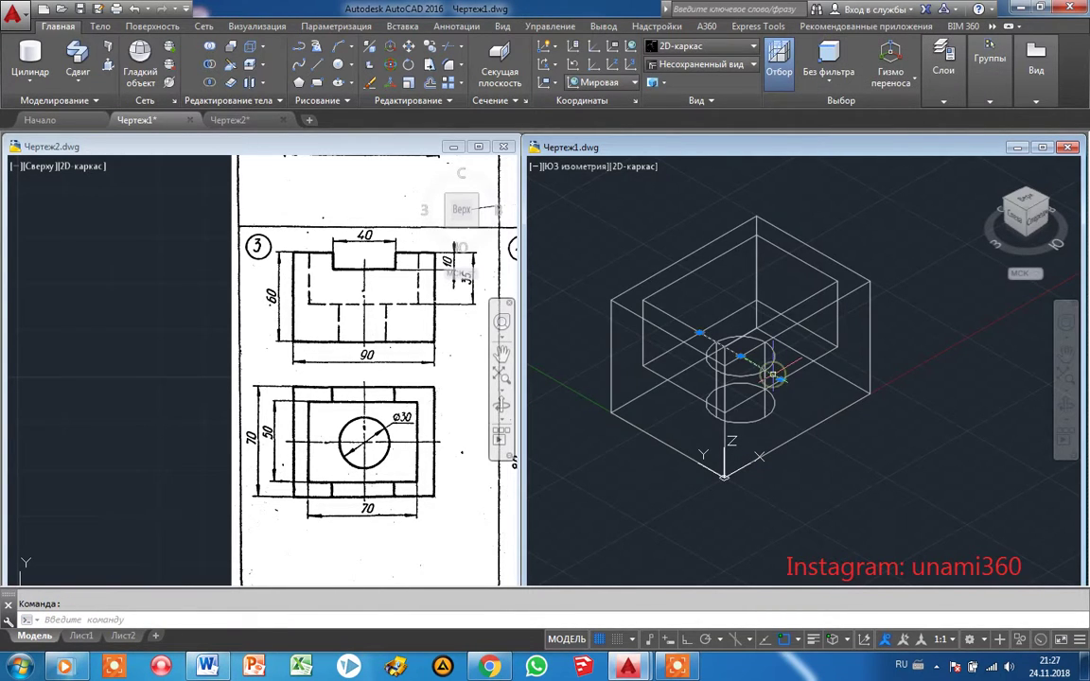
pyautogui.click(685, 276)
pyautogui.press('Delete')
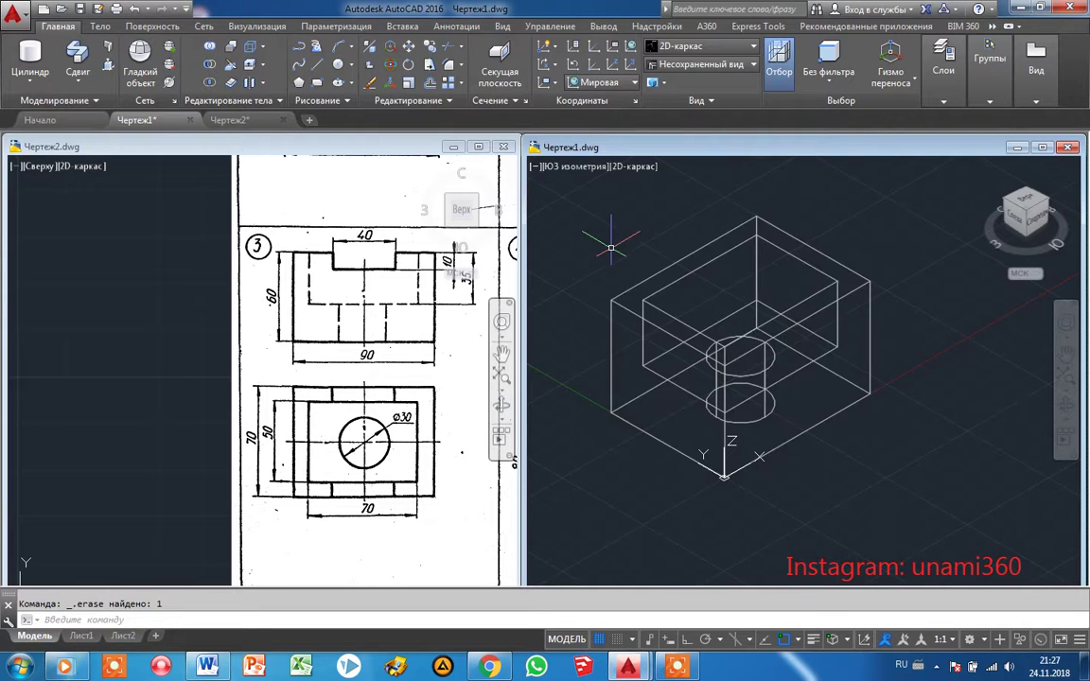
# Start a box beside the body, sized by length 40.
pyautogui.click(31, 83)
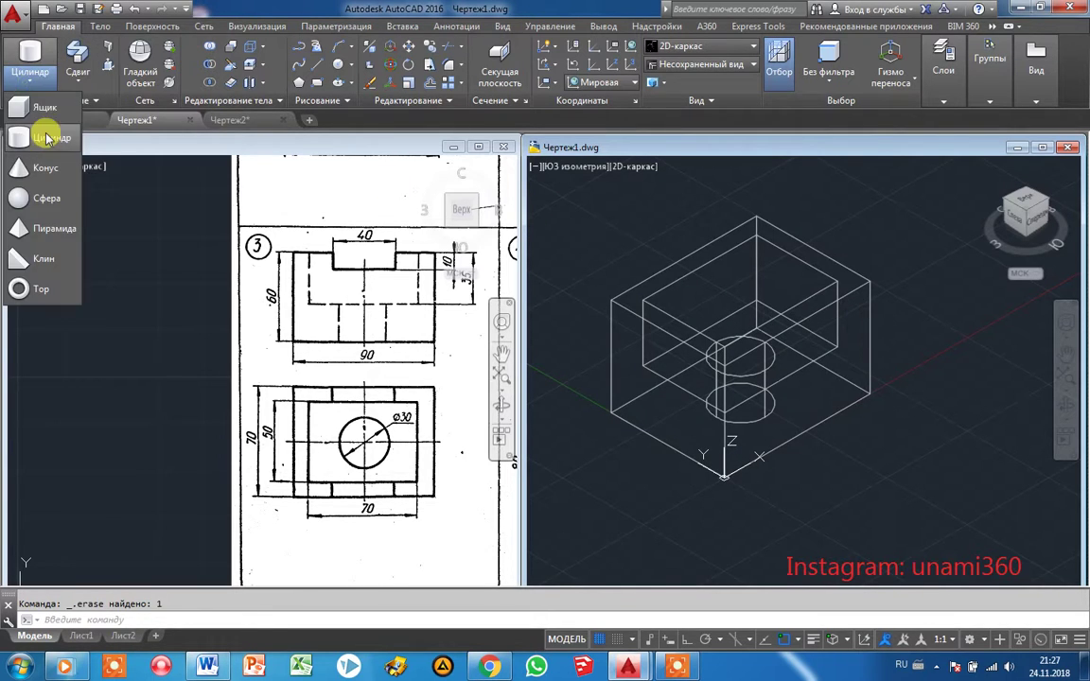
pyautogui.click(41, 111)
pyautogui.click(913, 530)
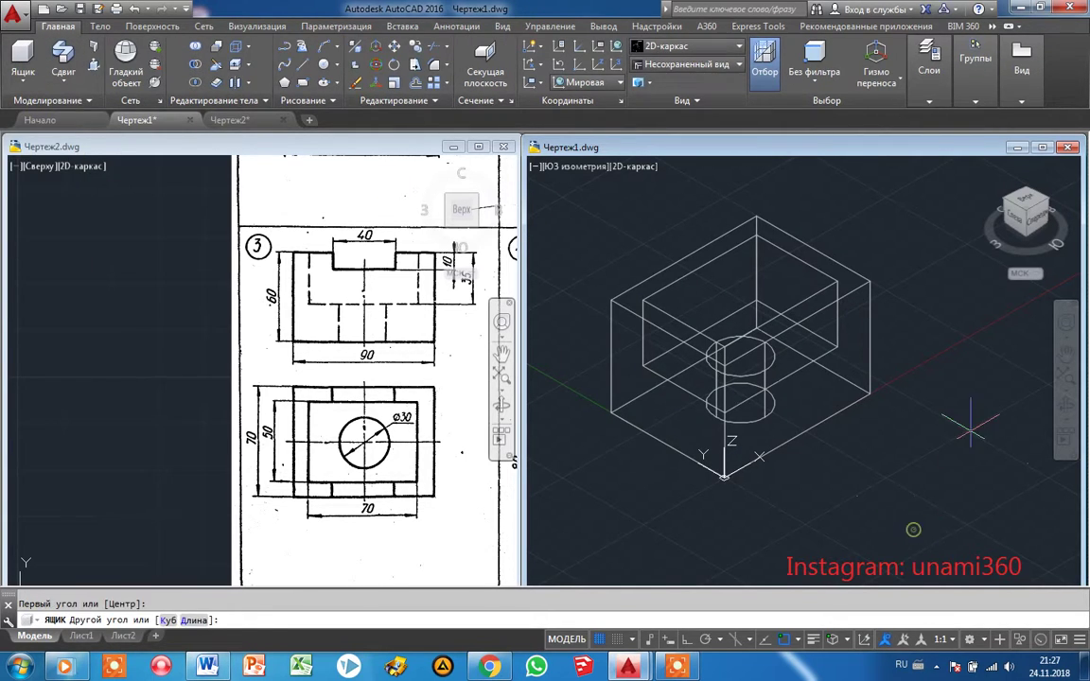
pyautogui.write('д')
pyautogui.press('Return')
pyautogui.write('4')
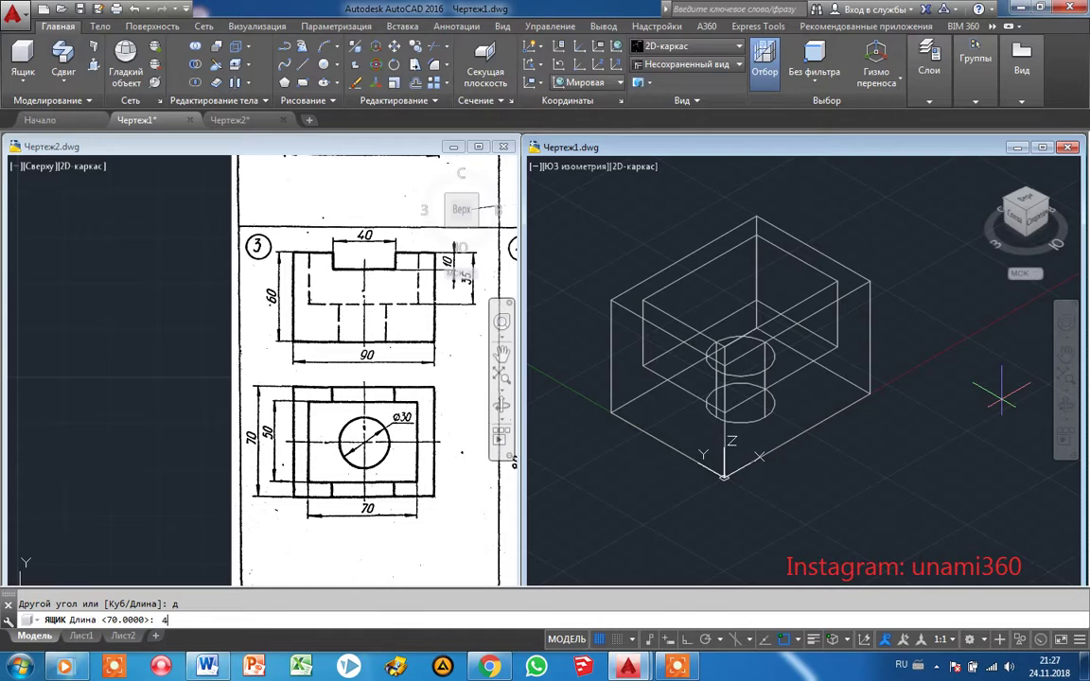
pyautogui.write('0')
pyautogui.press('Return')
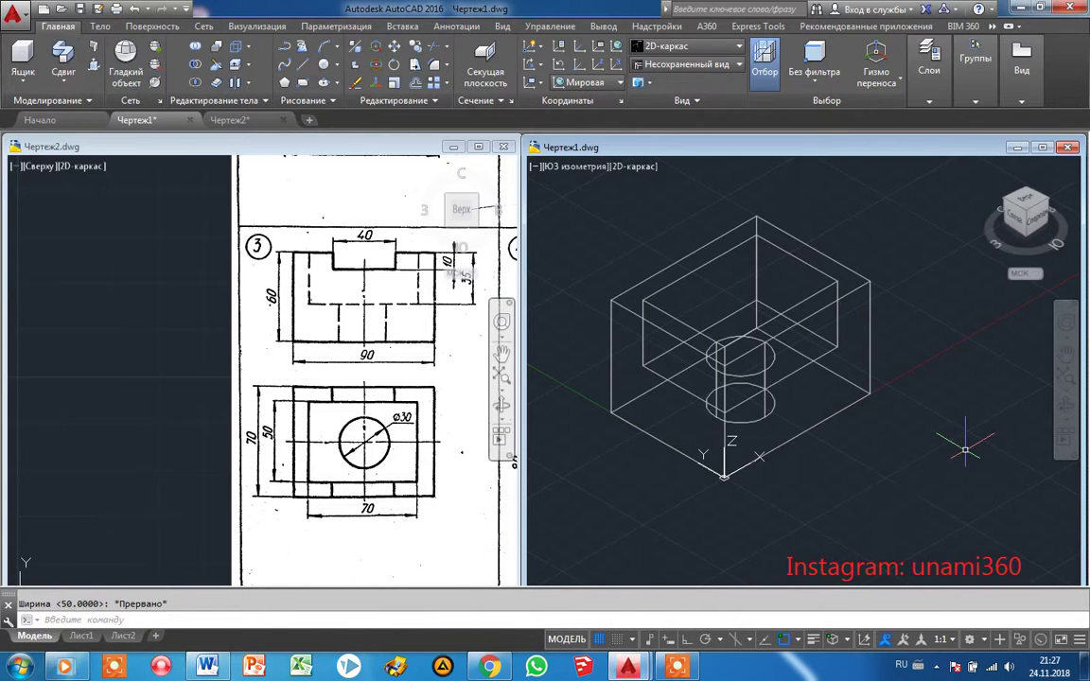
# Create a 40 × 10 × 10 box beside the body with Ortho on.
pyautogui.click(23, 55)
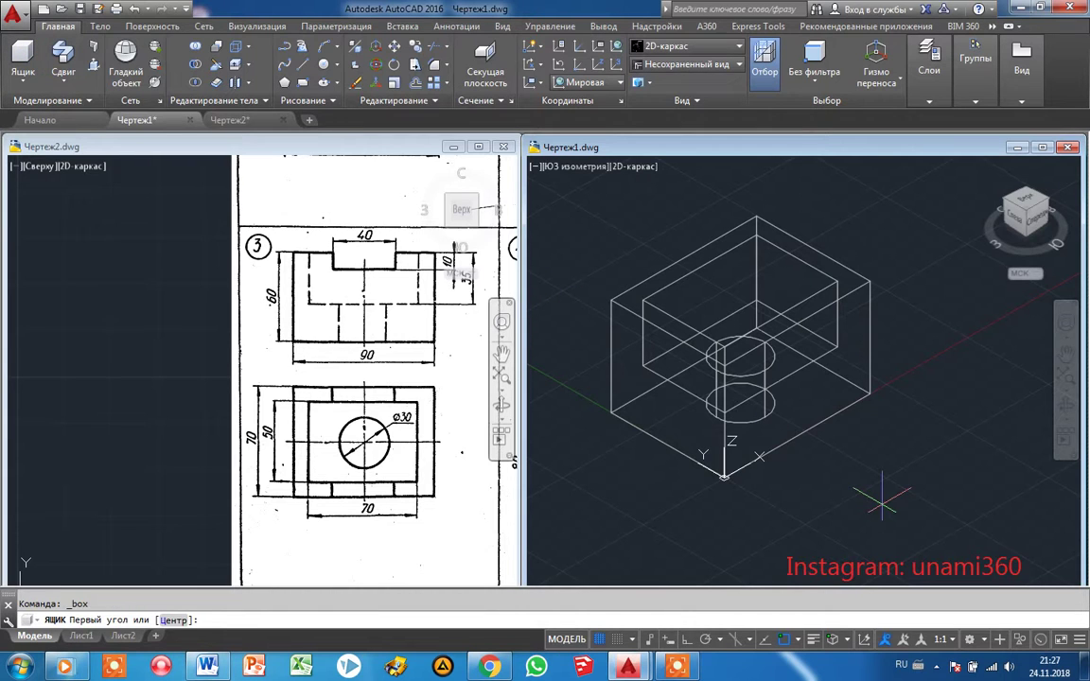
pyautogui.click(786, 445)
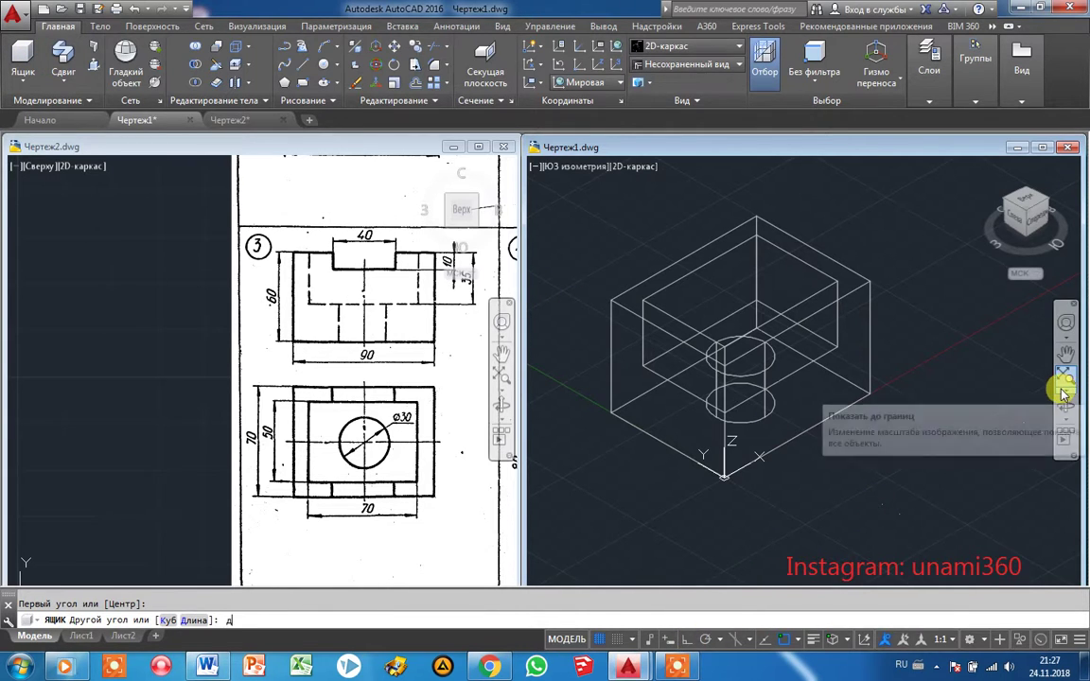
pyautogui.write('д')
pyautogui.press('Return')
pyautogui.click(684, 642)
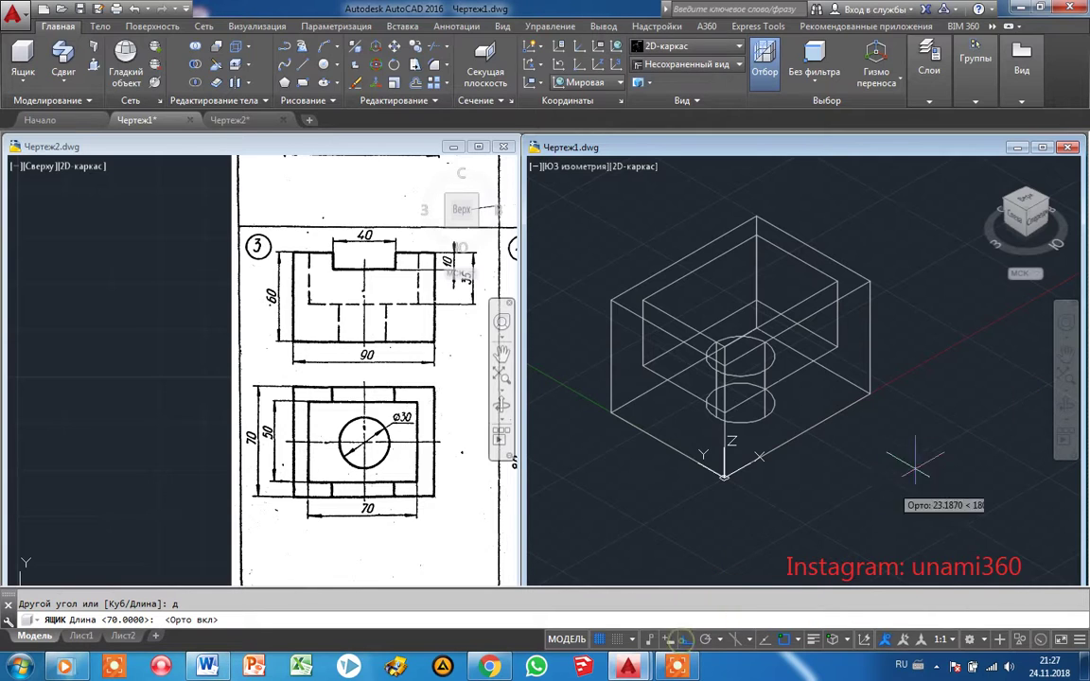
pyautogui.write('0')
pyautogui.press('Return')
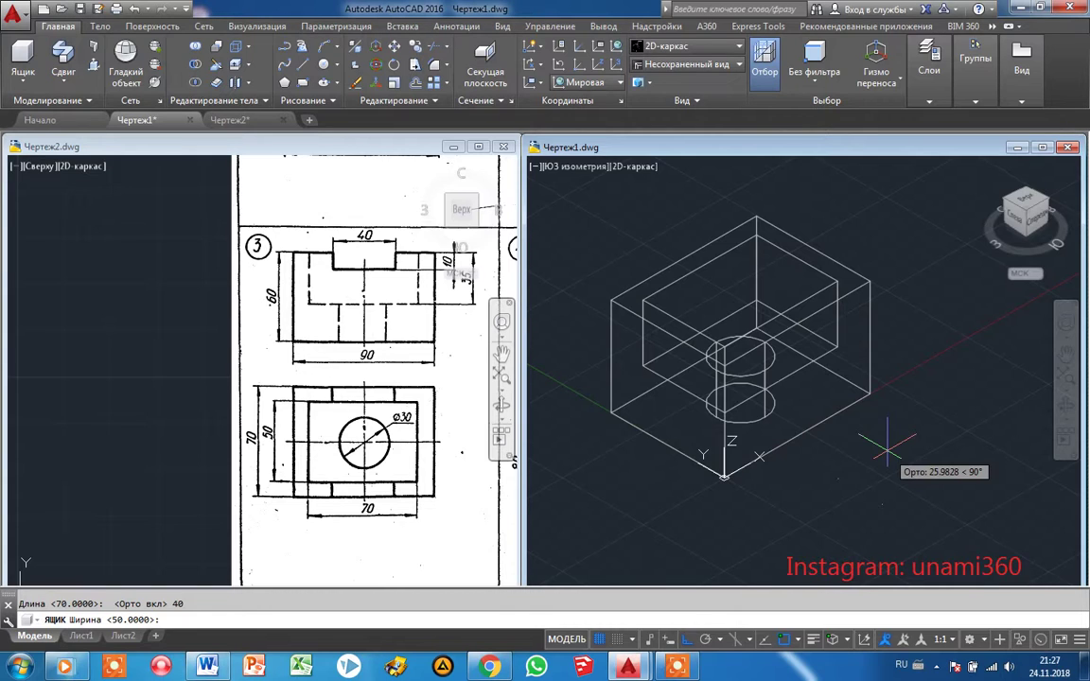
pyautogui.press('Return')
pyautogui.write('10')
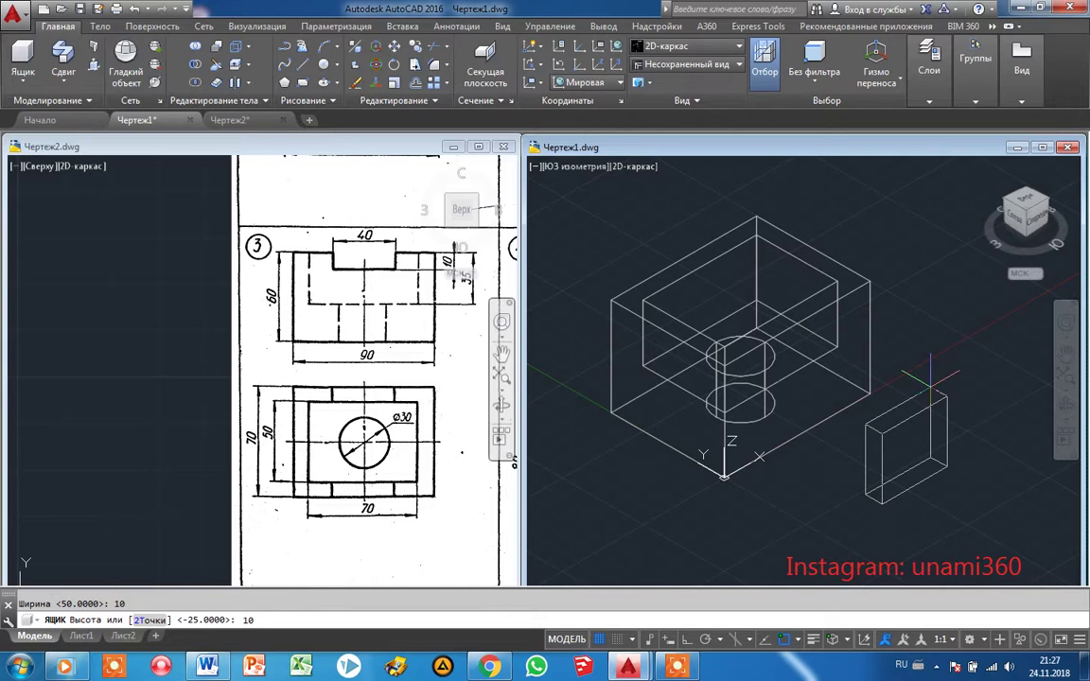
pyautogui.press('Return')
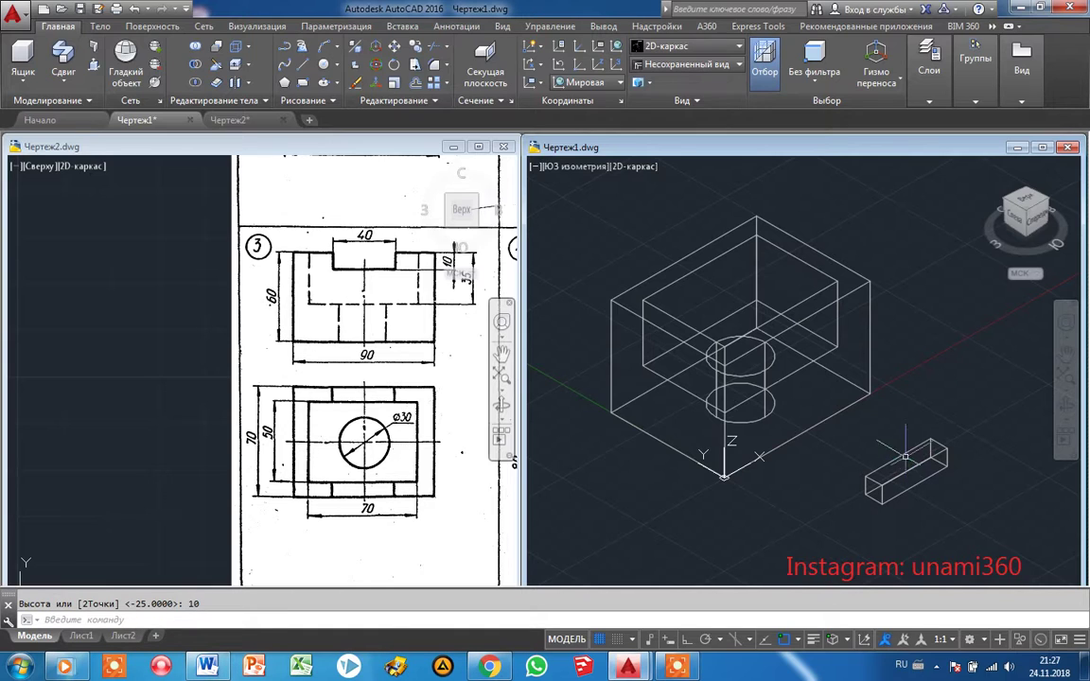
# Copy the 40 × 10 × 10 box to a spot beside the original.
pyautogui.click(906, 457)
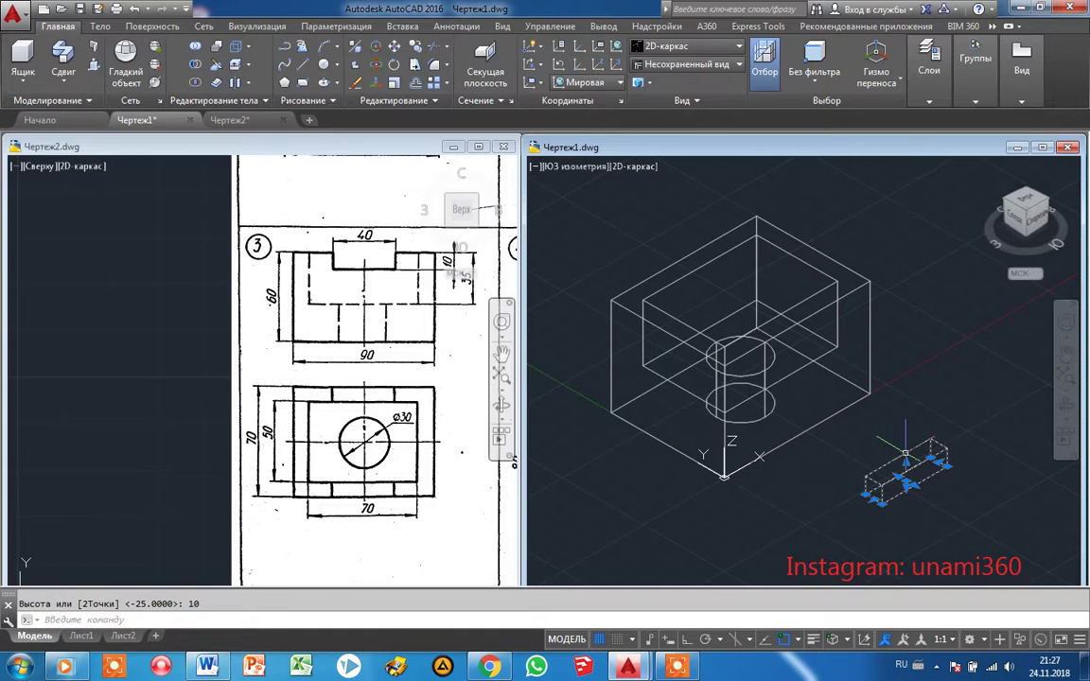
pyautogui.click(410, 49)
pyautogui.click(882, 482)
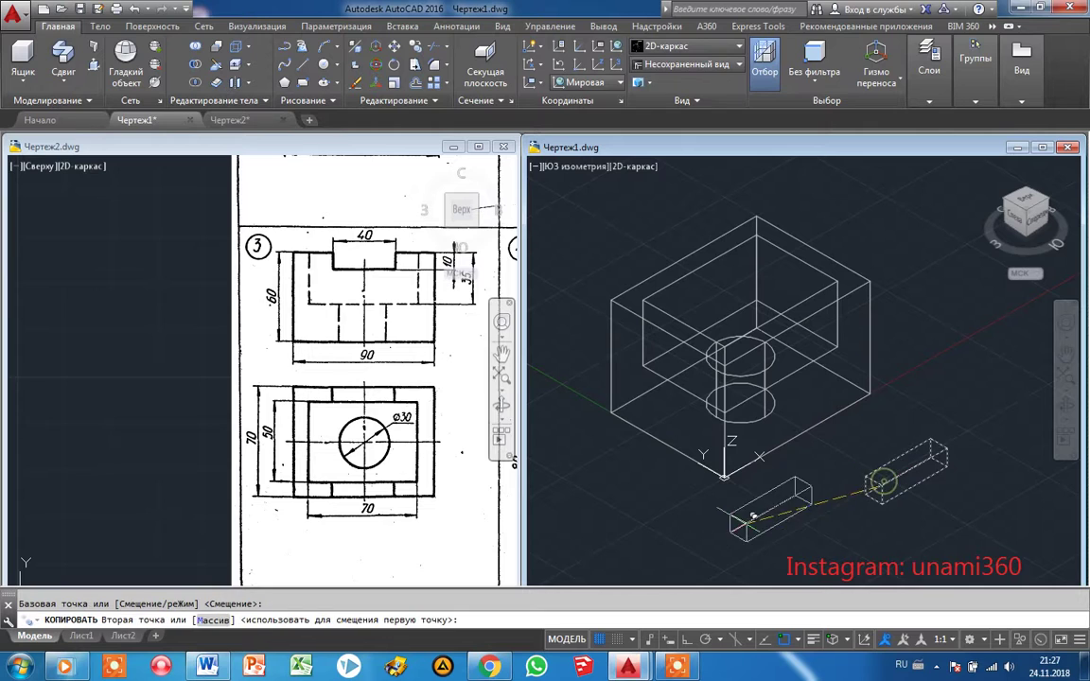
pyautogui.click(742, 523)
pyautogui.press('Return')
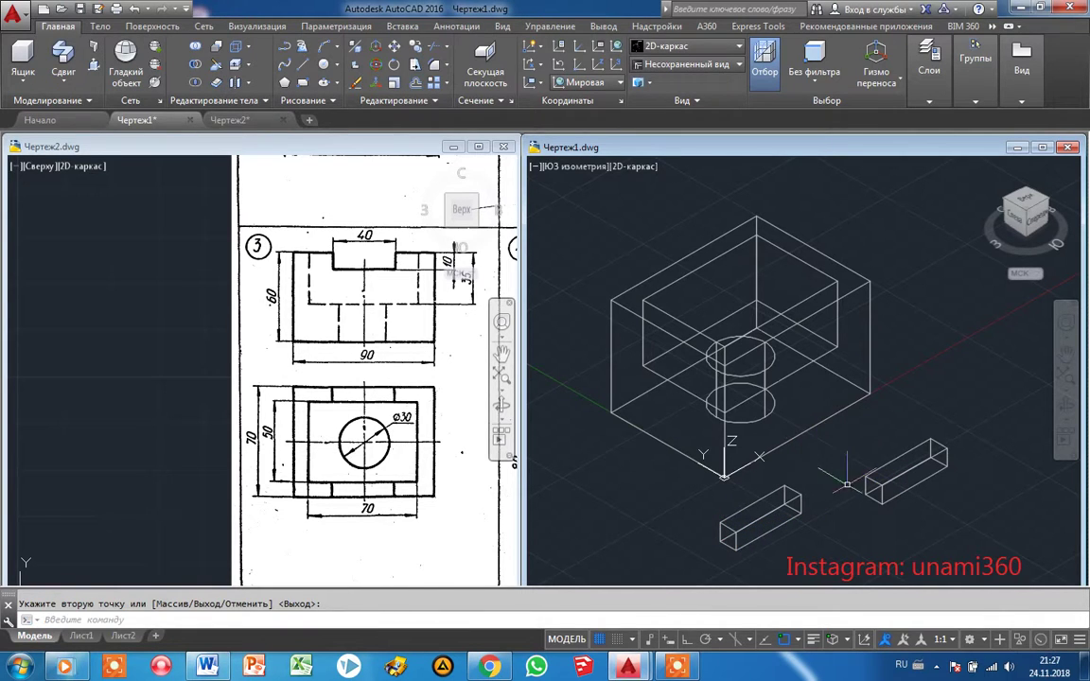
pyautogui.press('Return')
# Move the two small boxes onto the body's top-left and top-right edges.
pyautogui.click(904, 459)
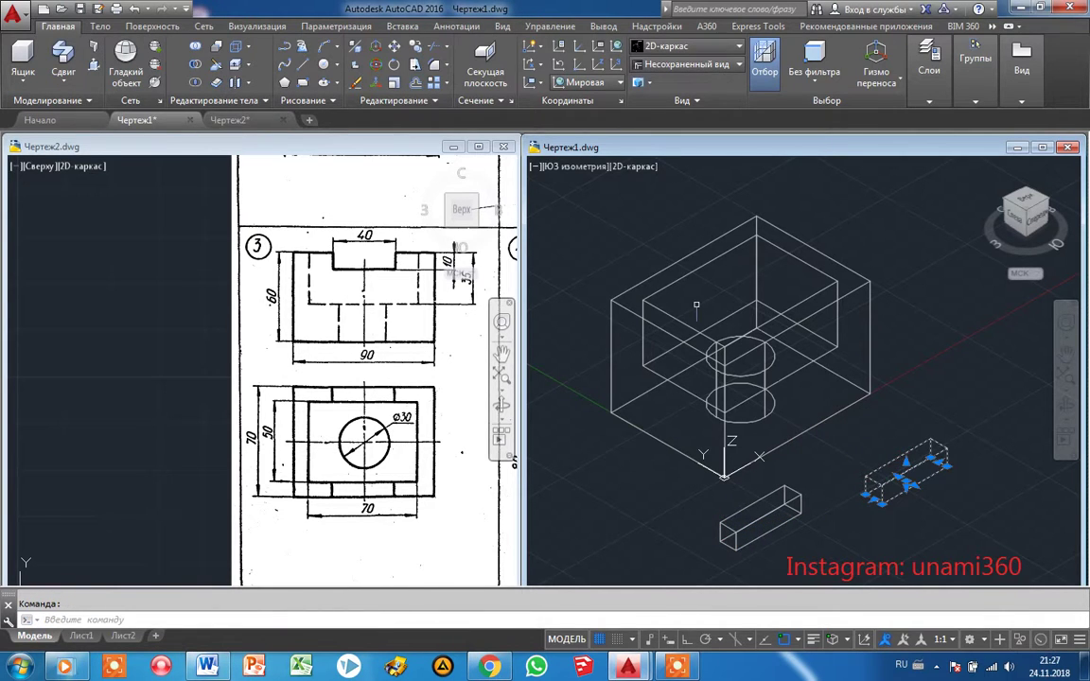
pyautogui.click(397, 47)
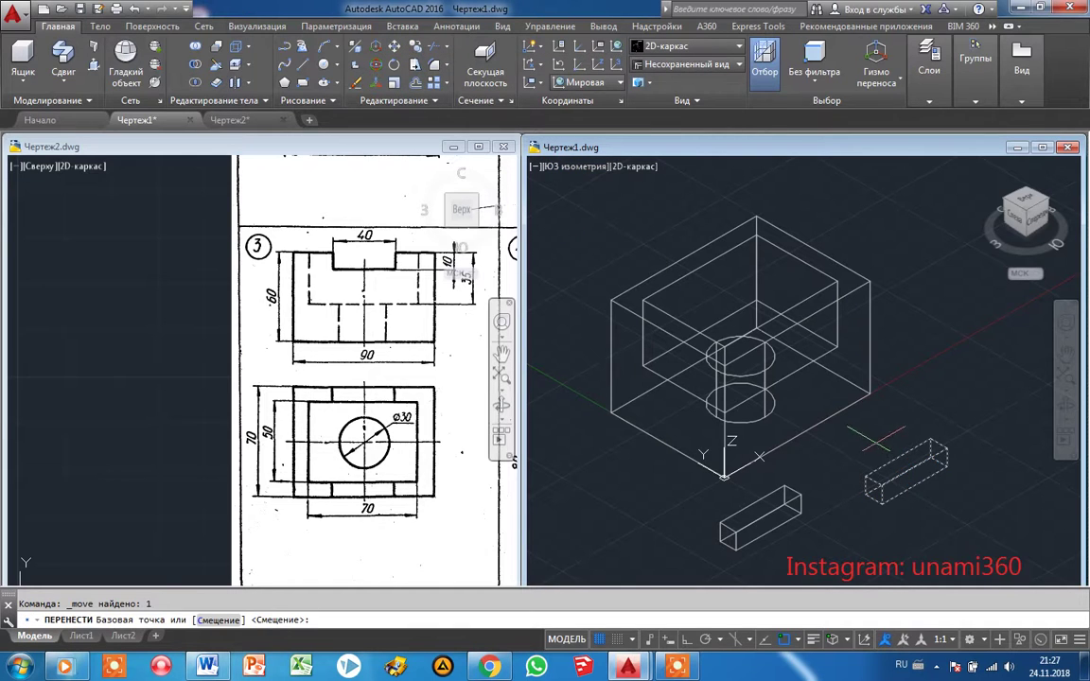
pyautogui.click(902, 463)
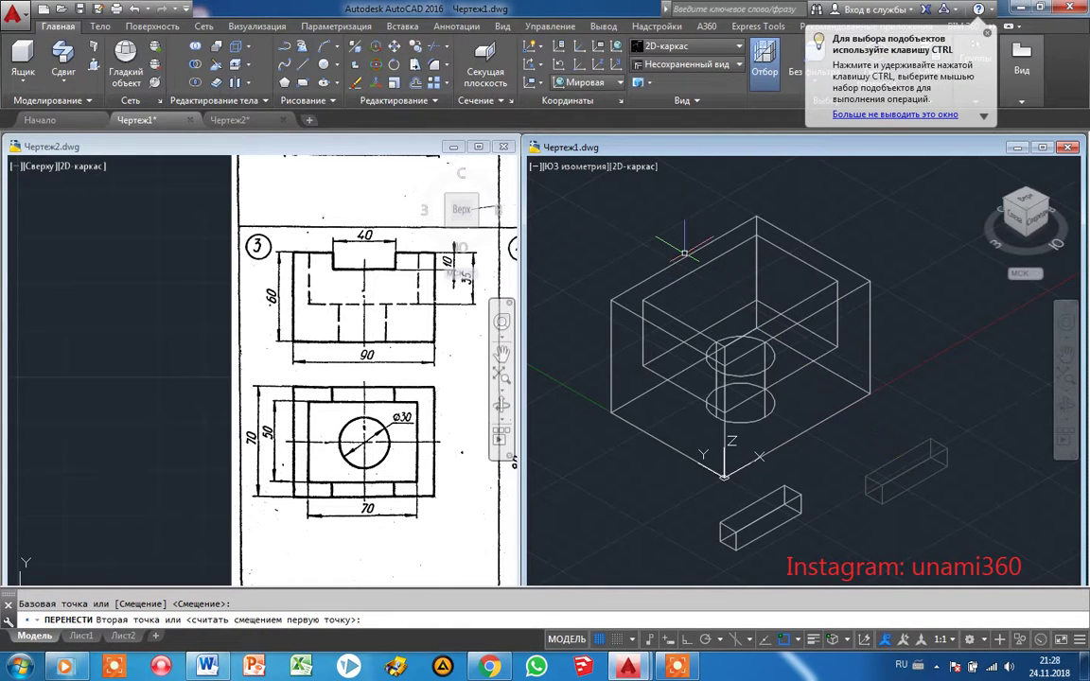
pyautogui.click(694, 250)
pyautogui.click(752, 516)
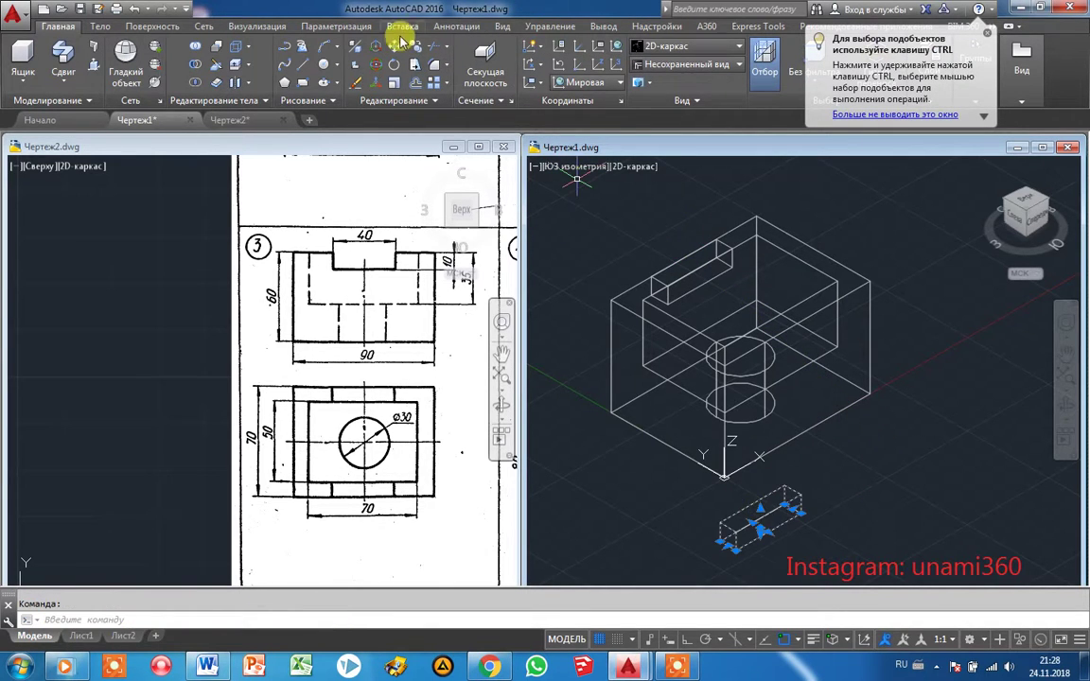
pyautogui.click(363, 46)
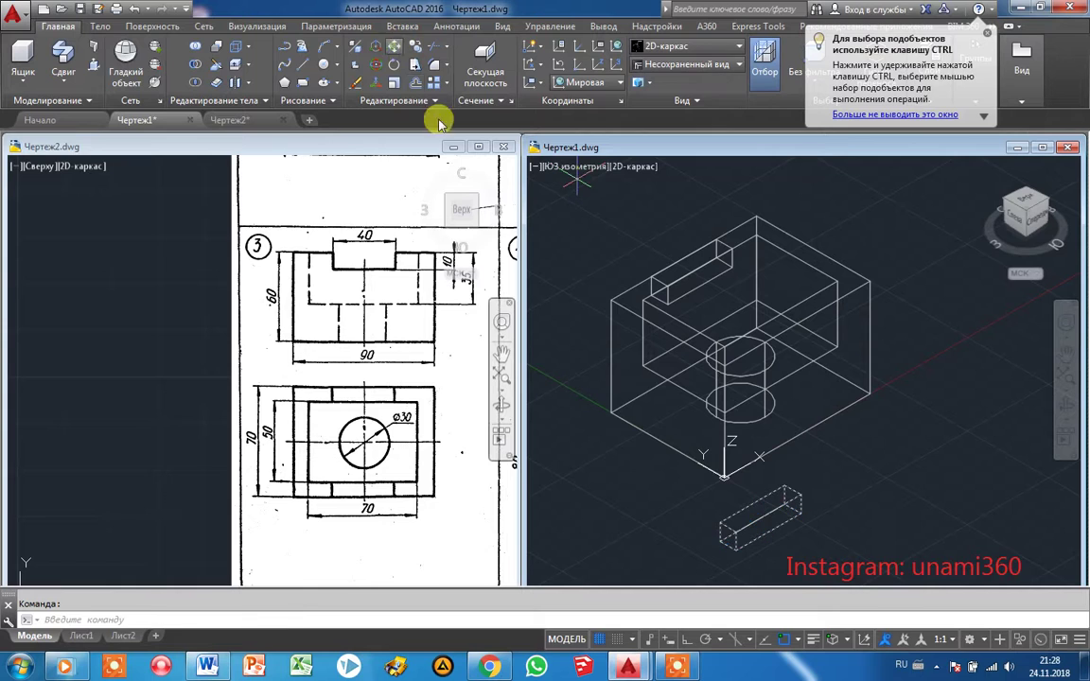
pyautogui.click(769, 515)
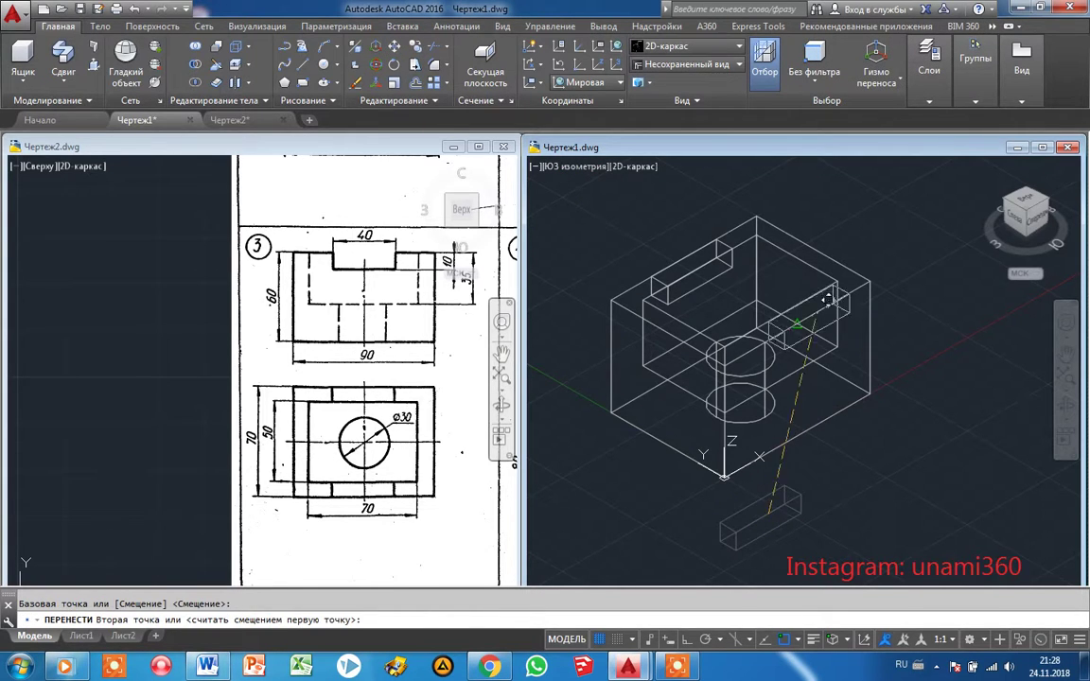
pyautogui.click(810, 311)
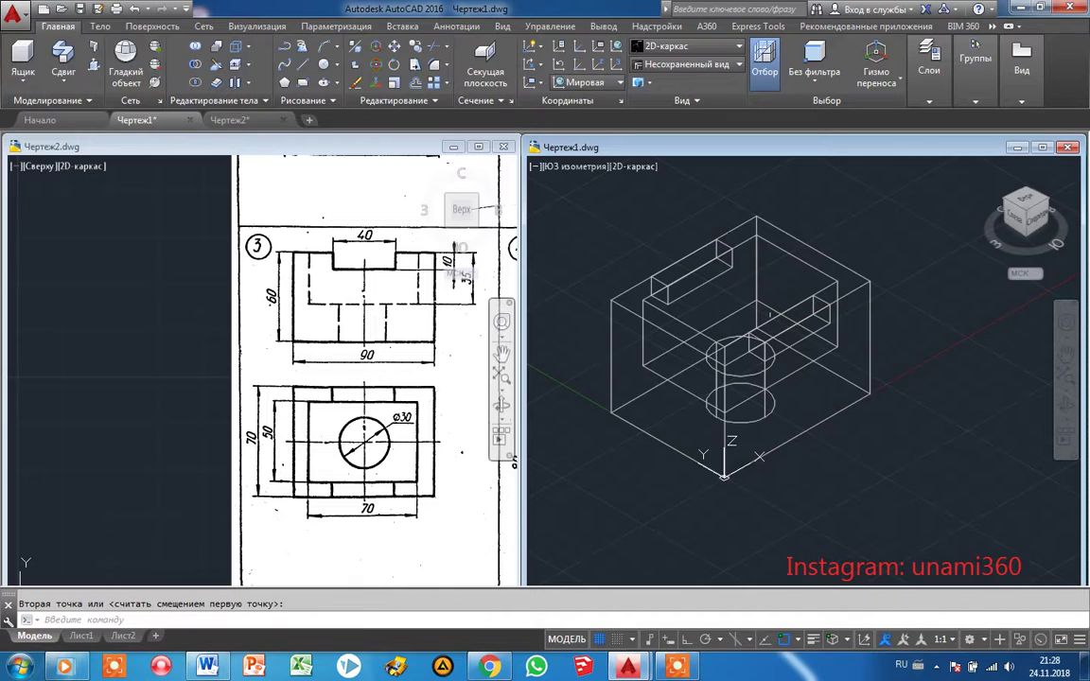
# Subtract both small boxes from the hollow body to cut the two slots.
pyautogui.click(198, 69)
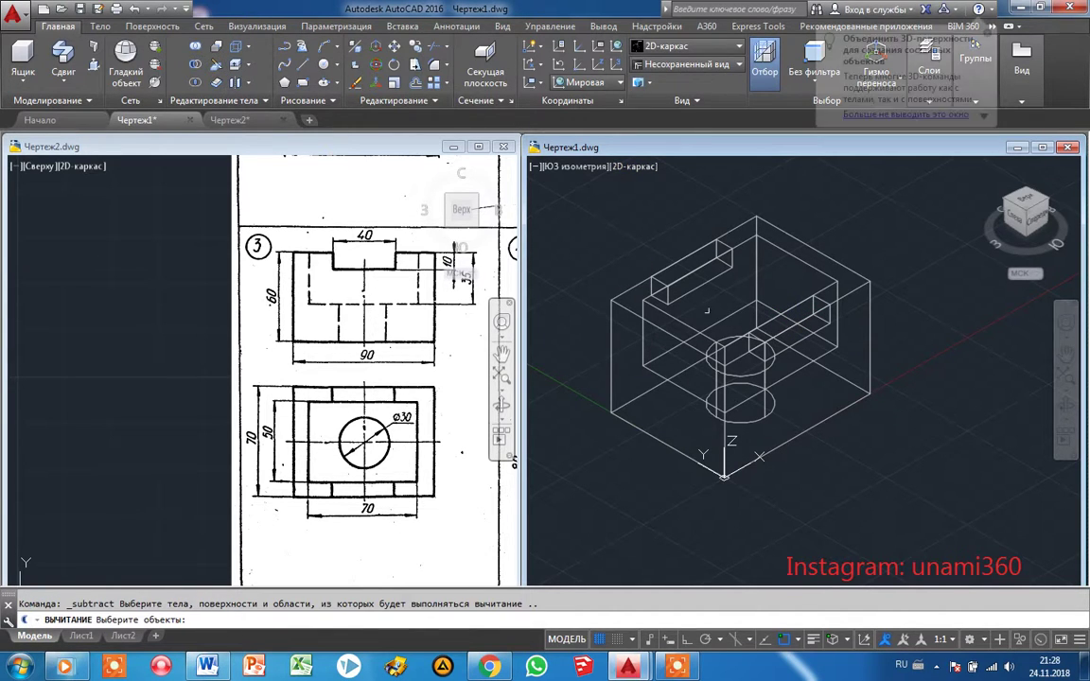
pyautogui.click(676, 321)
pyautogui.press('Return')
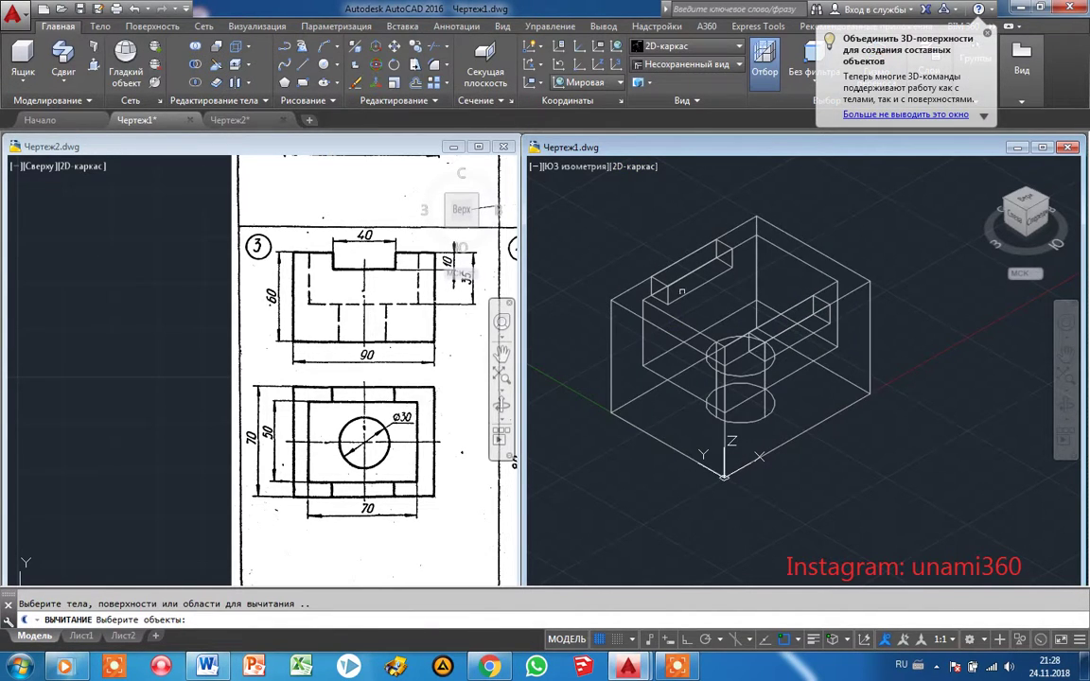
pyautogui.click(689, 290)
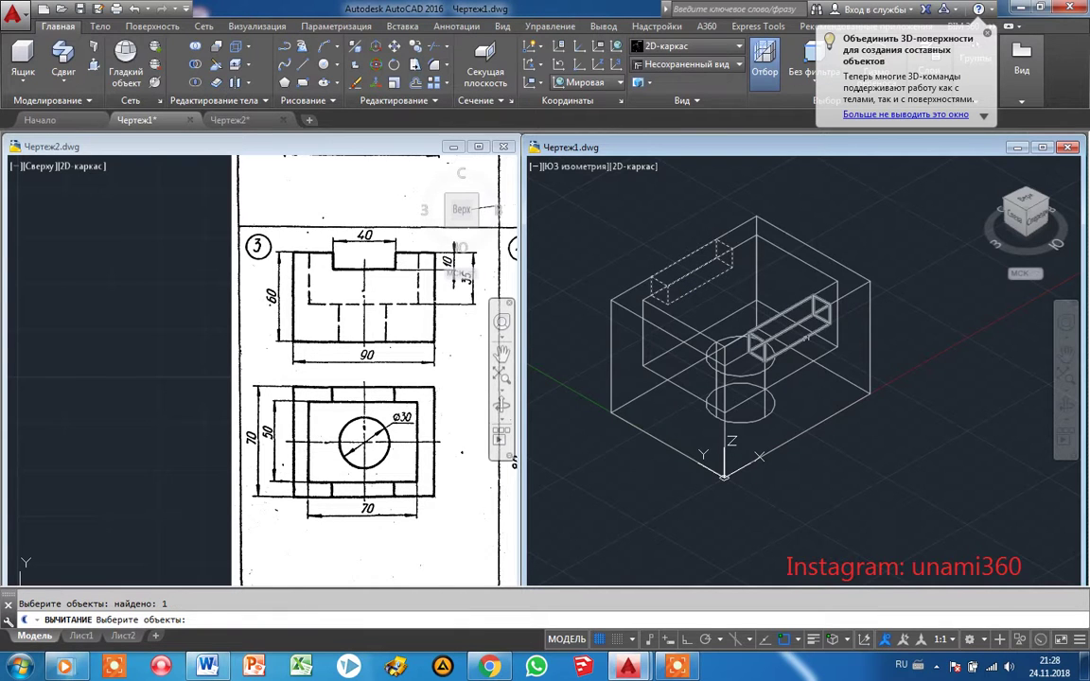
pyautogui.click(807, 337)
pyautogui.press('Return')
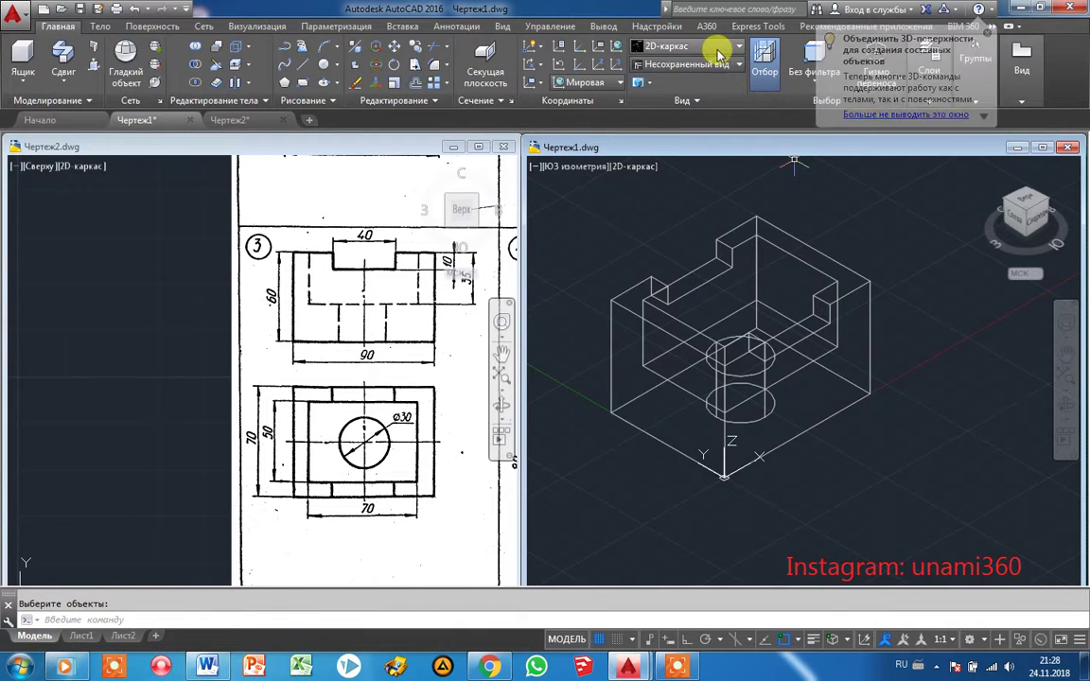
# Render the slotted box in the Концептуальный (Conceptual) visual style and switch to the Вид ribbon tab.
pyautogui.click(718, 45)
pyautogui.click(725, 80)
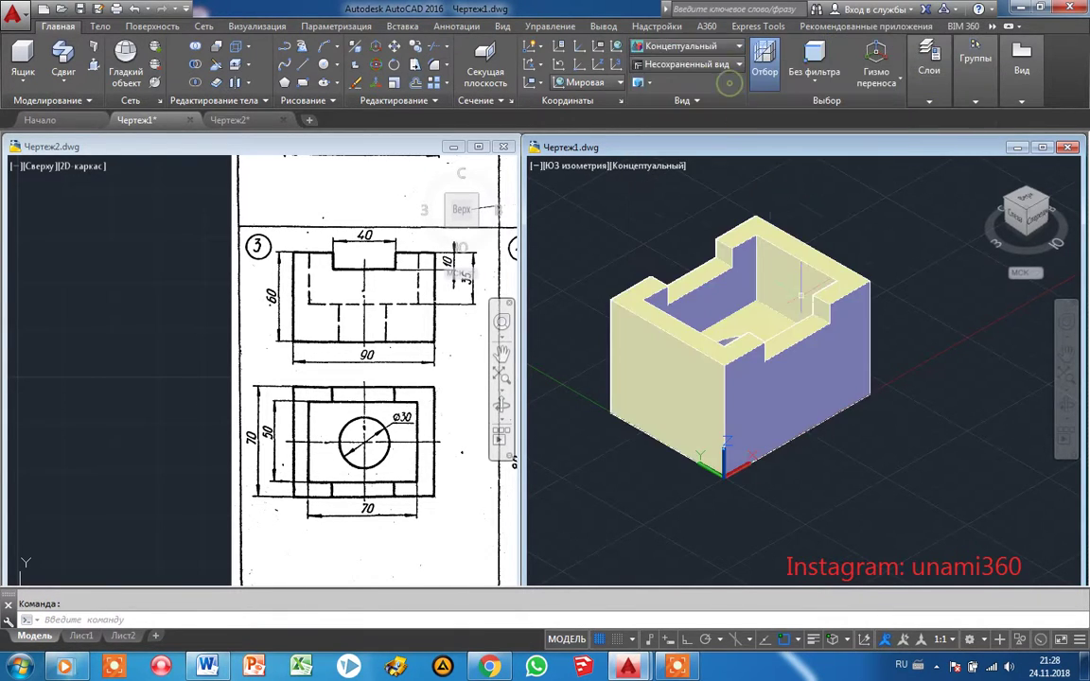
pyautogui.scroll(1, 798, 312)
pyautogui.scroll(-2, 798, 313)
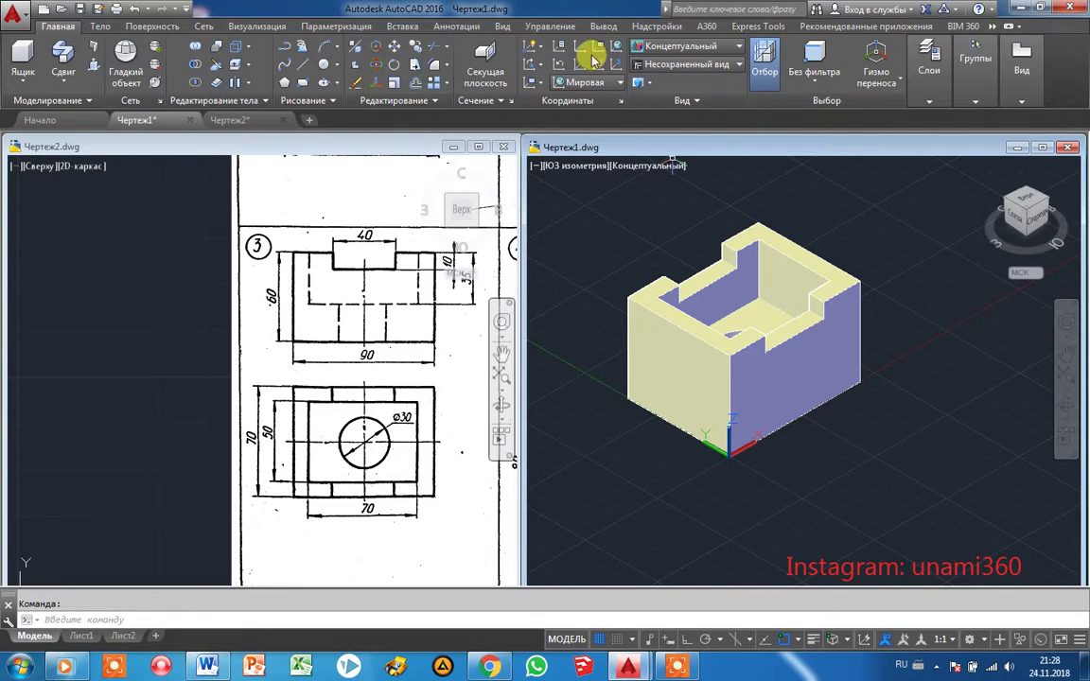
pyautogui.click(503, 26)
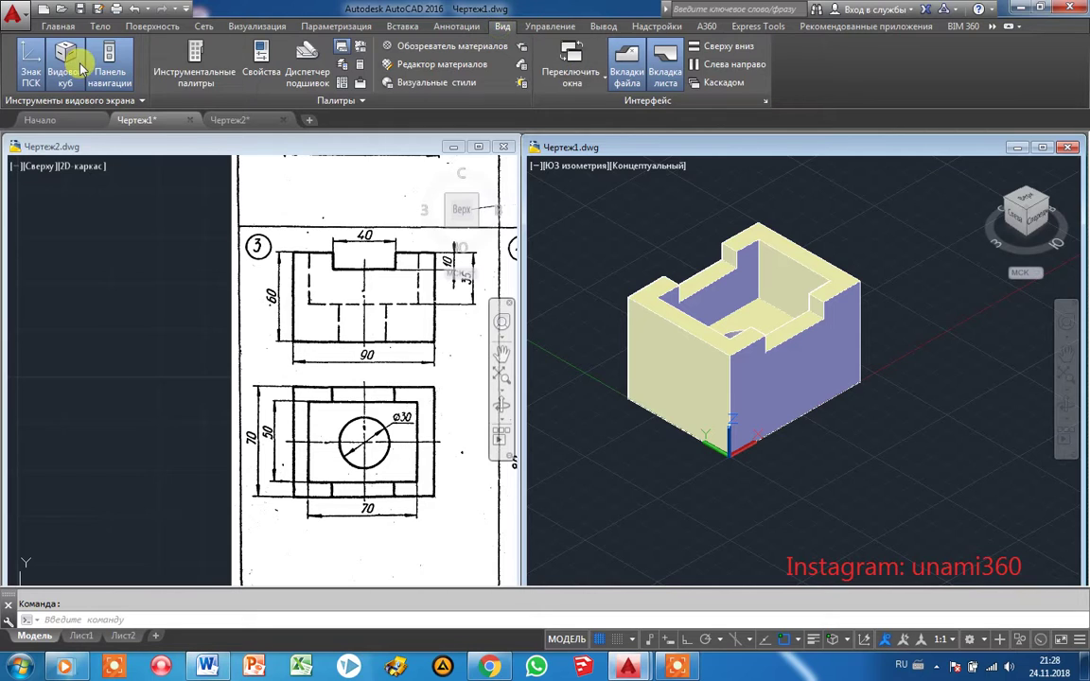
# Add the Навигация (Navigation) panel to the Вид ribbon tab.
pyautogui.click(126, 102)
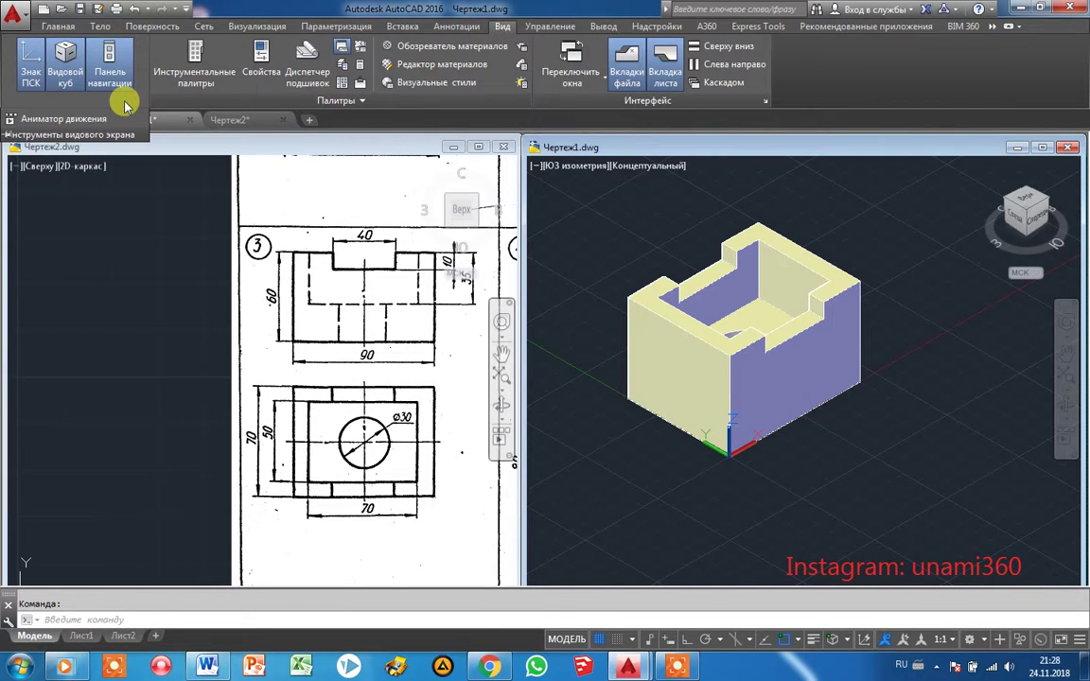
pyautogui.rightClick(826, 89)
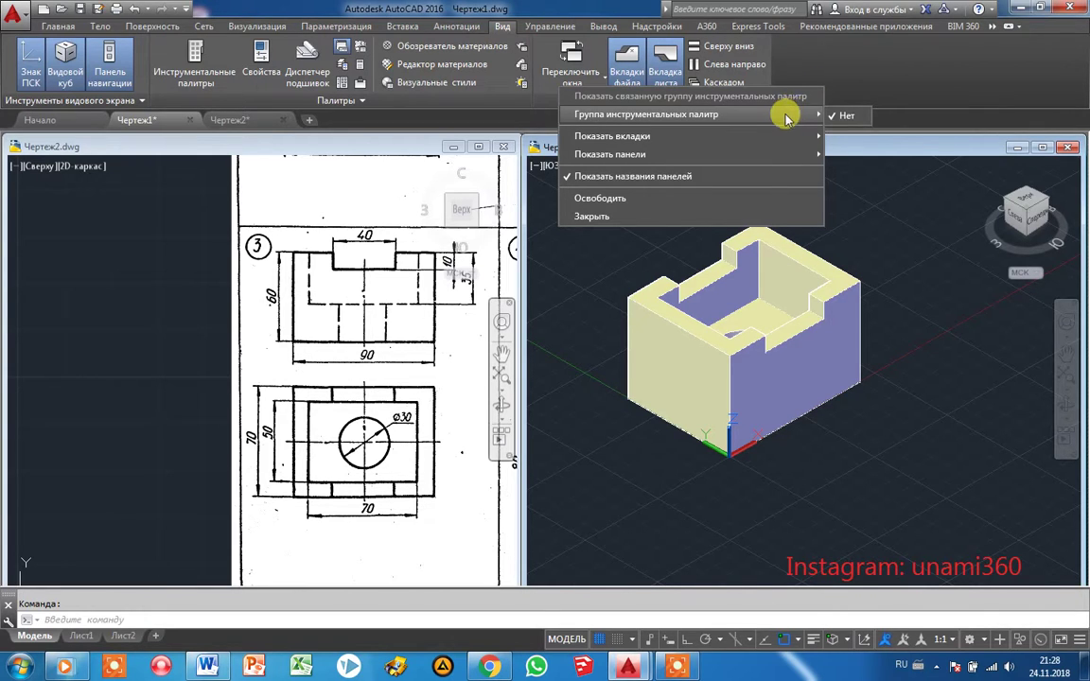
pyautogui.moveTo(610, 154)
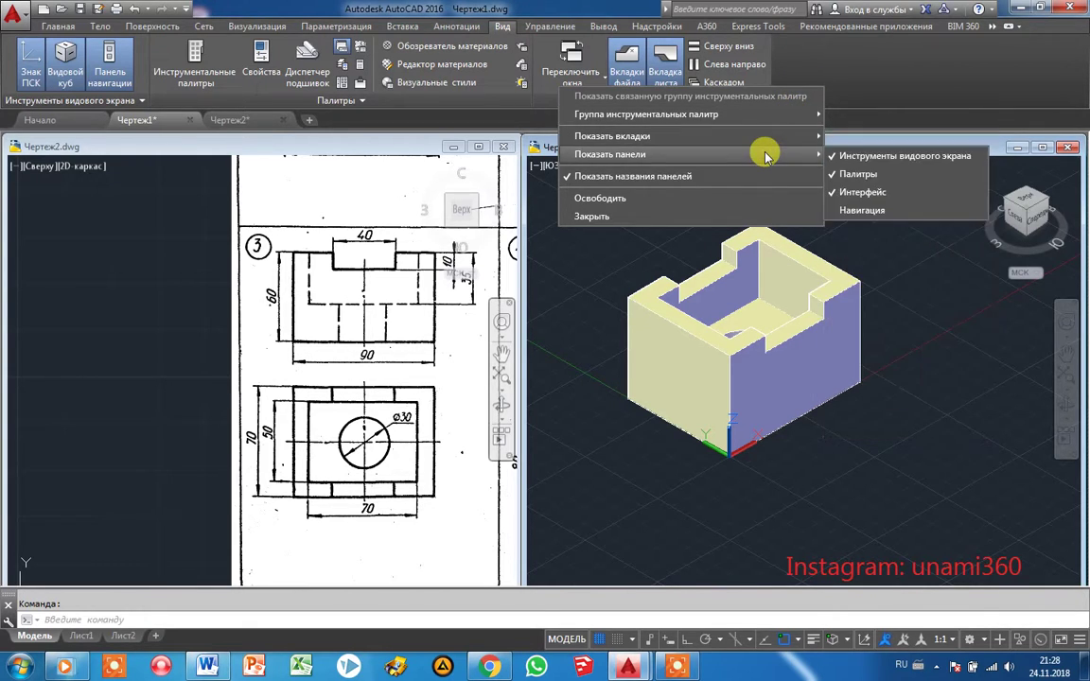
pyautogui.click(841, 211)
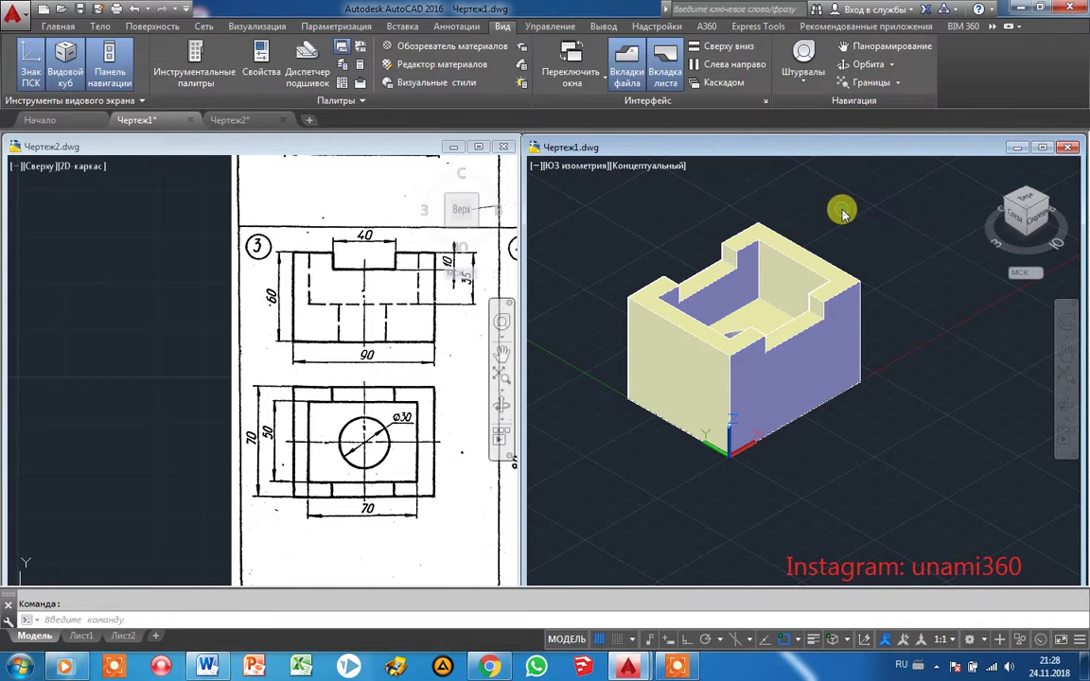
# Orbit the shaded box to a new viewpoint with Непрерывная орбита (Continuous Orbit).
pyautogui.click(890, 64)
pyautogui.click(891, 138)
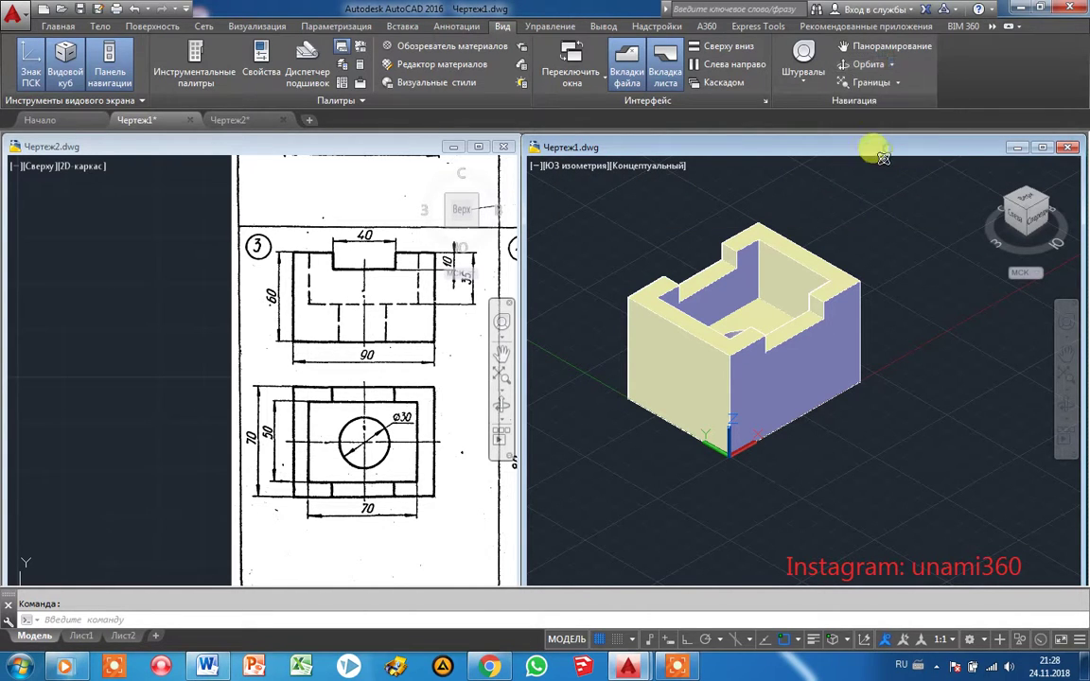
pyautogui.moveTo(710, 308); pyautogui.dragTo(825, 388)
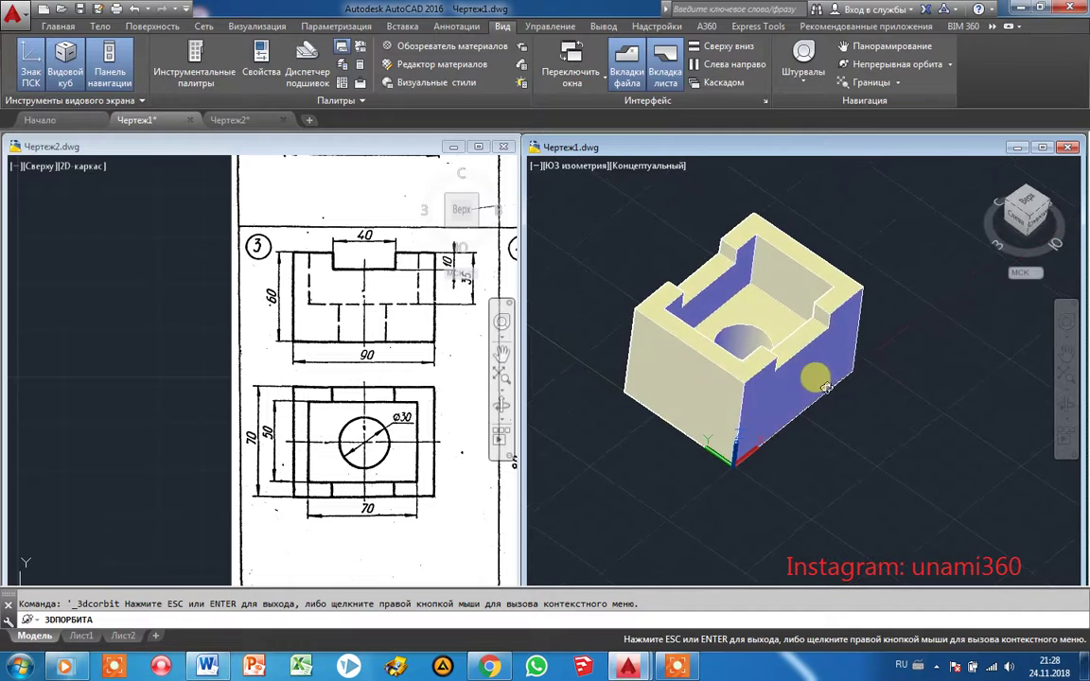